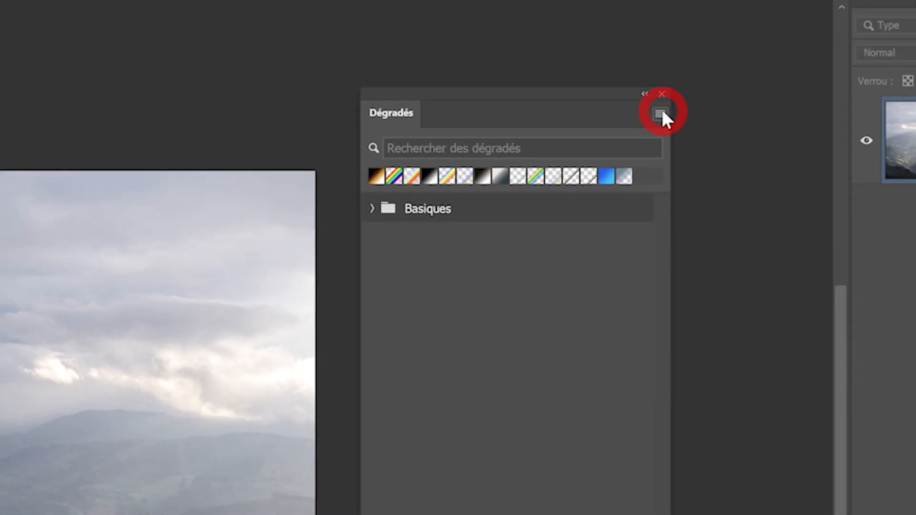
- Load the legacy gradients (Dégradés hérités) and select the transparent rainbow gradient from the Effets spéciaux group
click(635, 100)
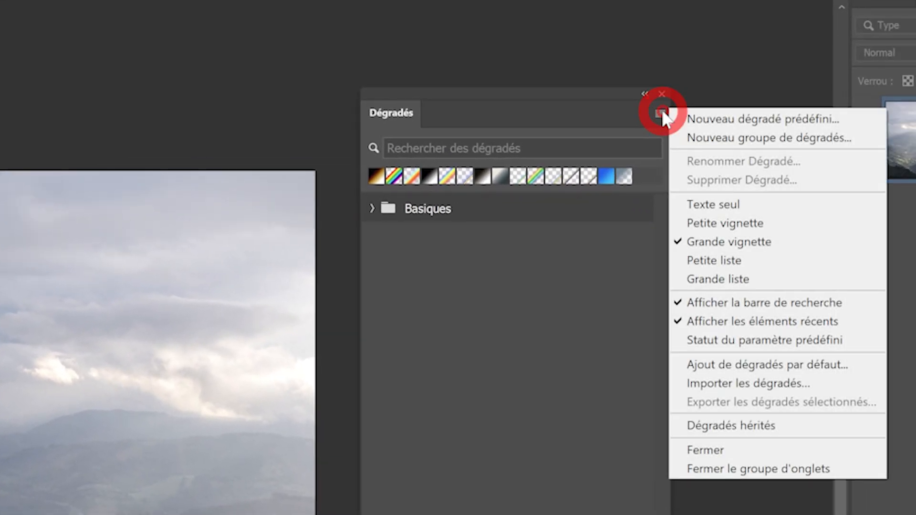
click(720, 422)
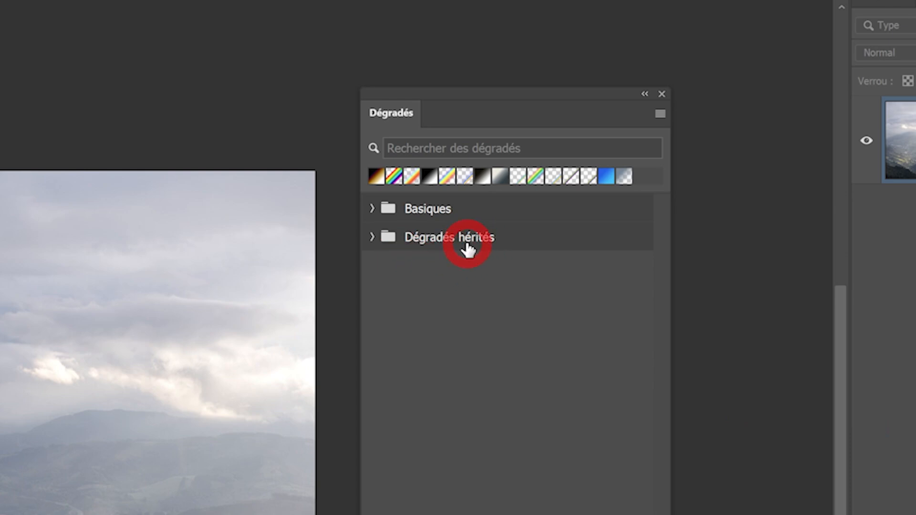
click(369, 238)
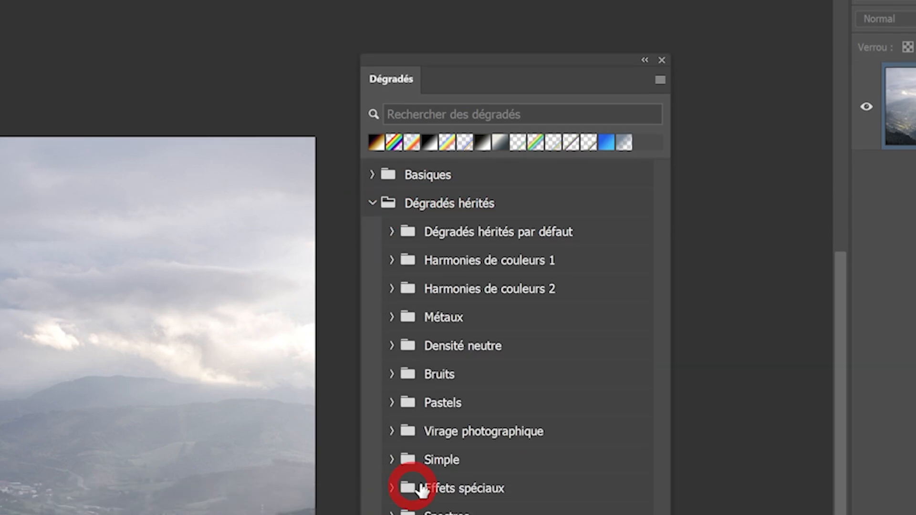
click(392, 267)
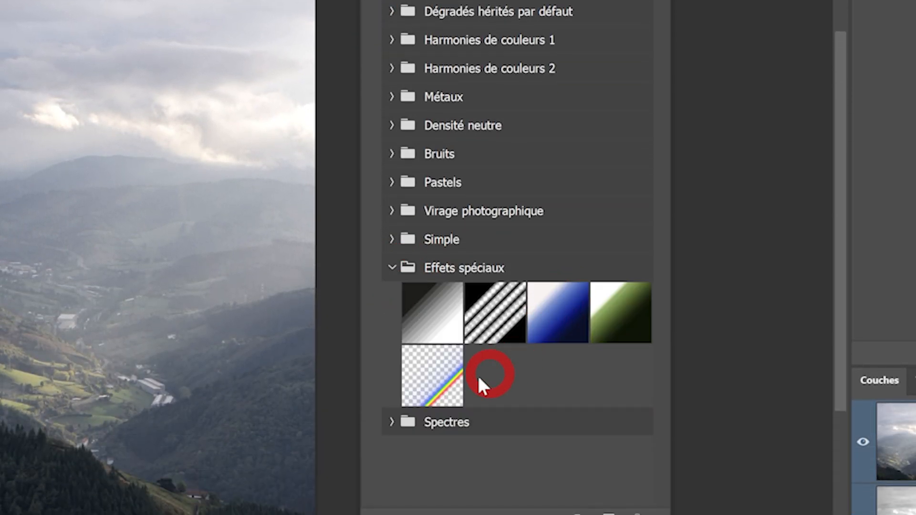
click(431, 380)
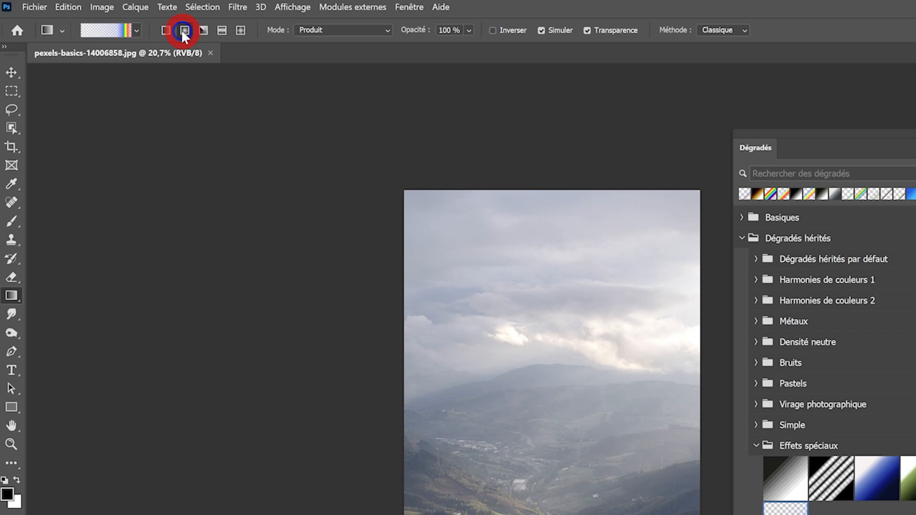
- Set the Gradient tool to radial with Normal mode and add a new empty layer above the photo
click(184, 32)
click(349, 31)
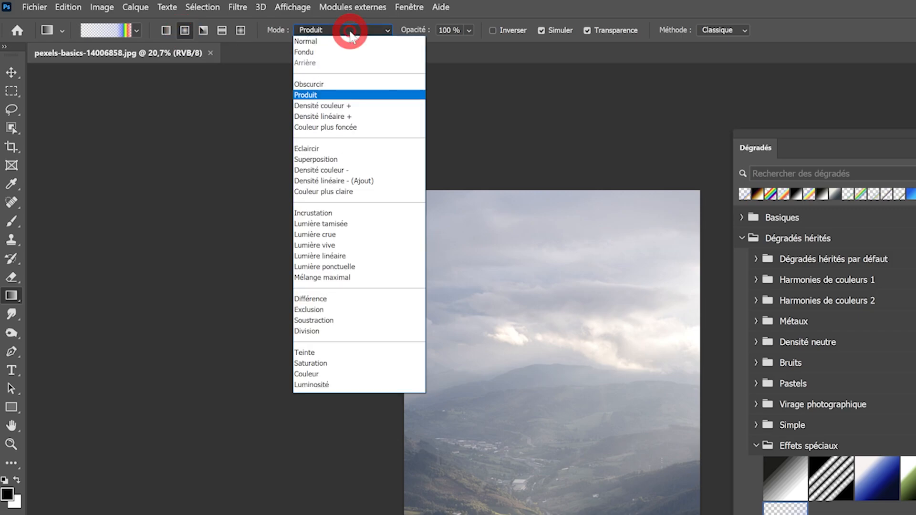
click(331, 40)
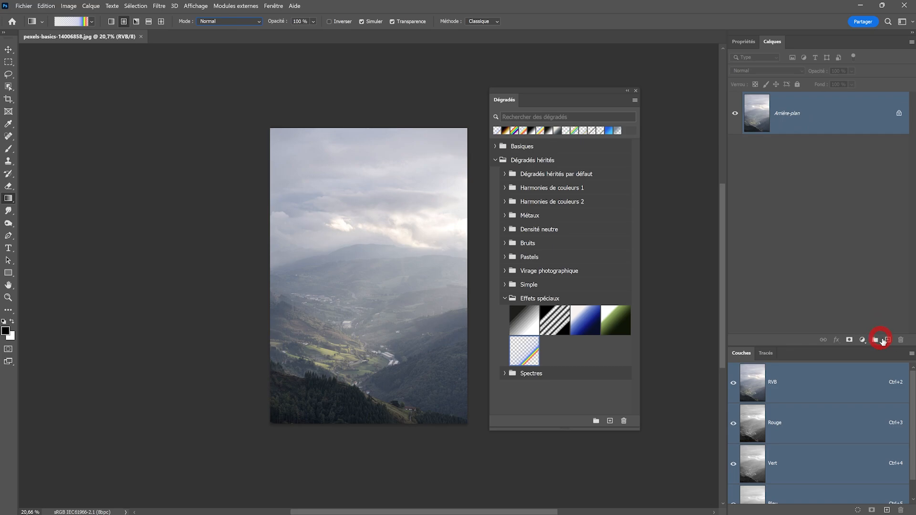
click(888, 340)
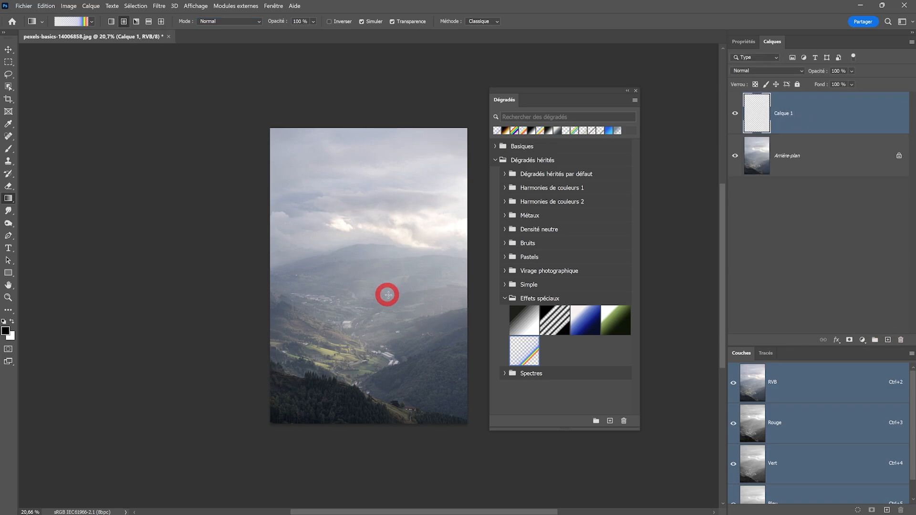
- Try radial rainbow gradients of different sizes from the photo's lower-right area on the new layer, and undo them
scroll(395, 296, up, 2)
drag(394, 296, 324, 268)
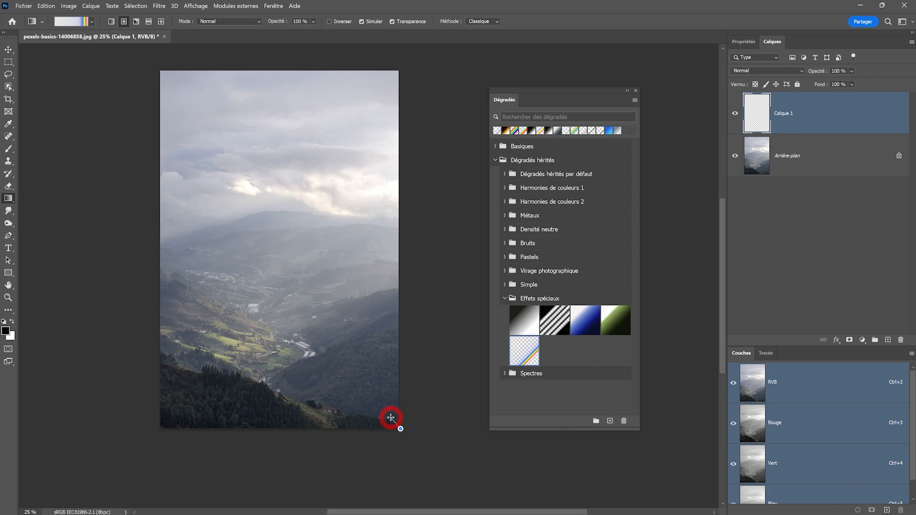
drag(375, 394, 262, 180)
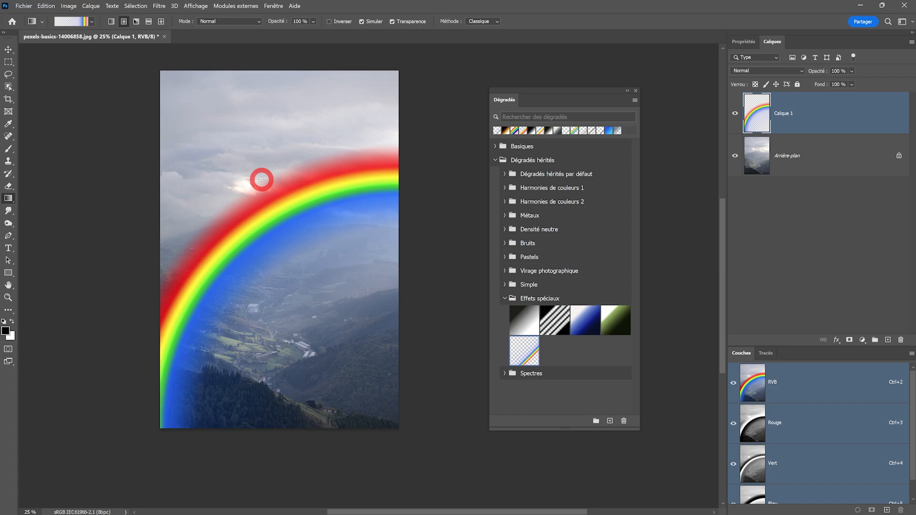
drag(353, 334, 307, 255)
key(ctrl+z)
drag(400, 443, 223, 124)
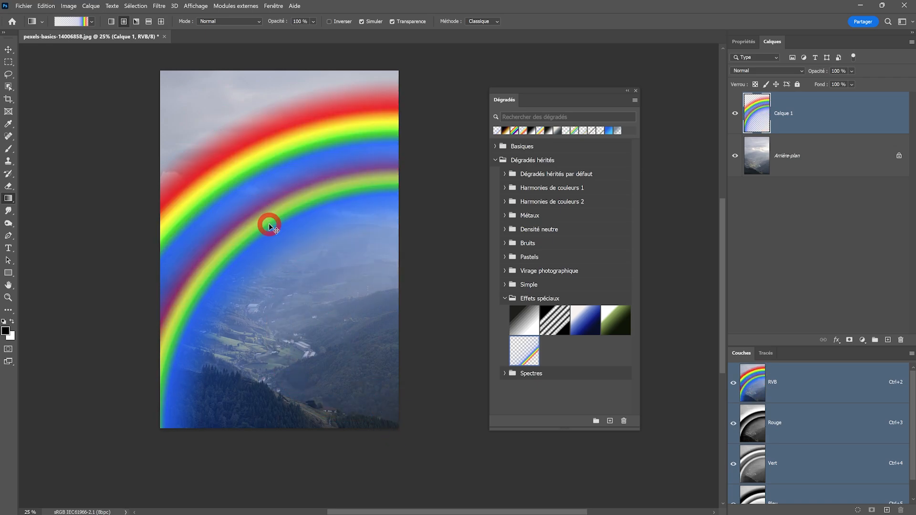
key(ctrl+z)
key(ctrl+z)
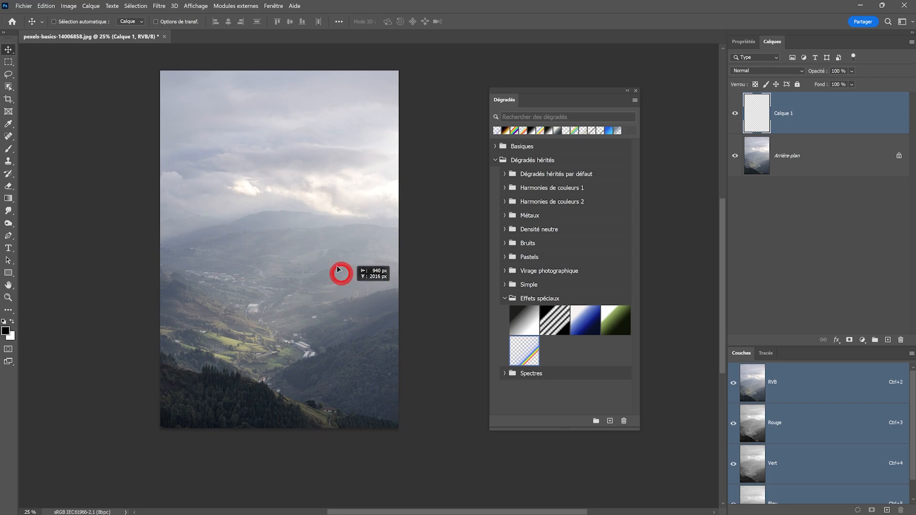
- Try a smaller rainbow arc from outside the photo's lower-right corner and shift it with the Move tool
drag(414, 423, 312, 212)
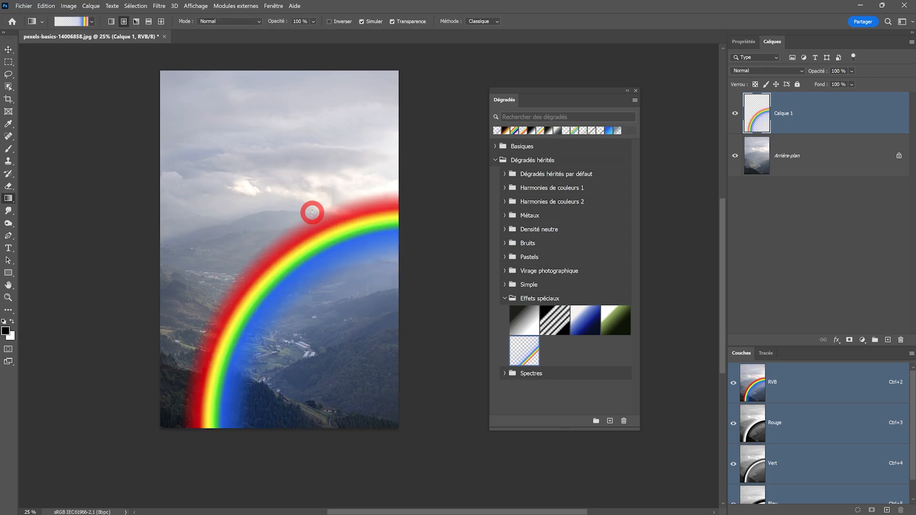
click(17, 53)
click(163, 148)
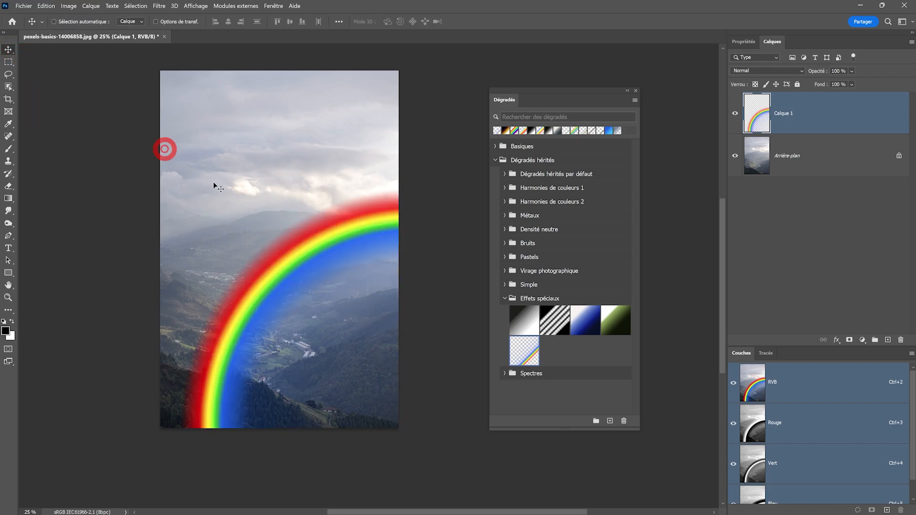
drag(331, 262, 329, 220)
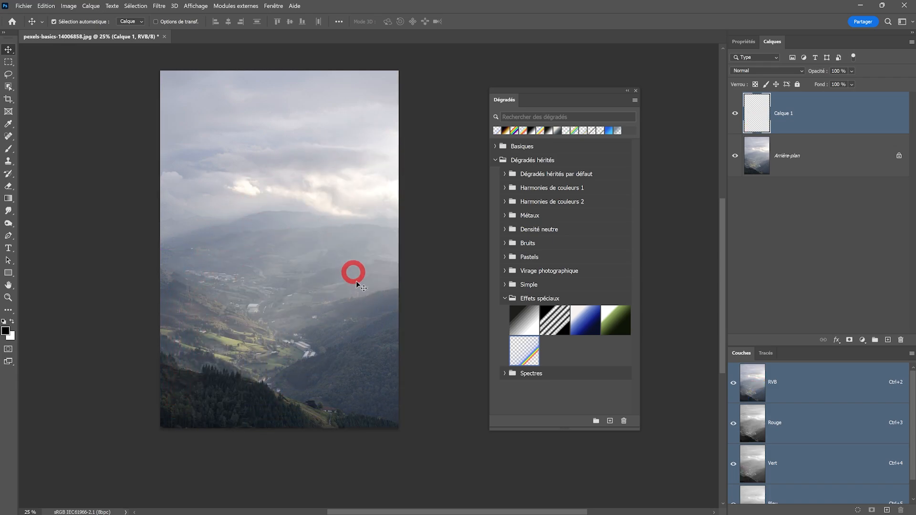
- Draw a radial rainbow gradient from just outside the photo's lower-right edge toward the clouds, so its arc crosses the valley
click(8, 198)
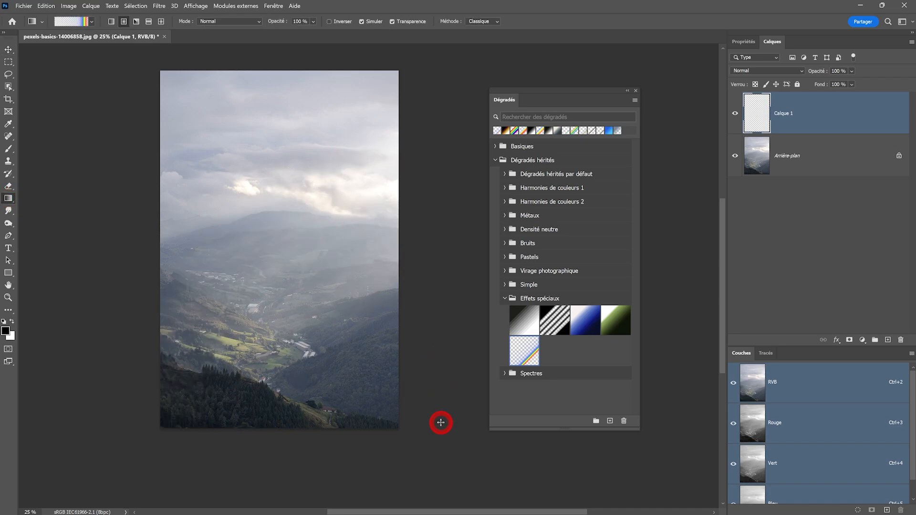
drag(441, 422, 237, 127)
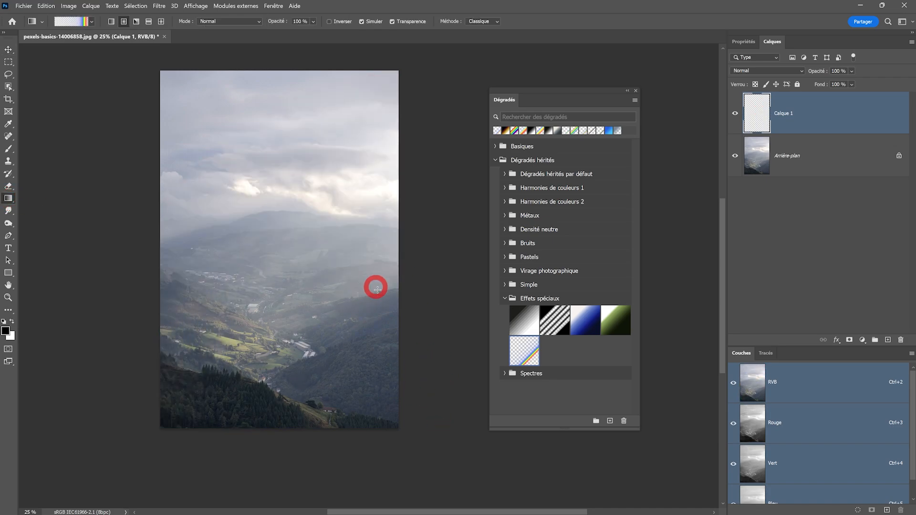
drag(431, 383, 277, 193)
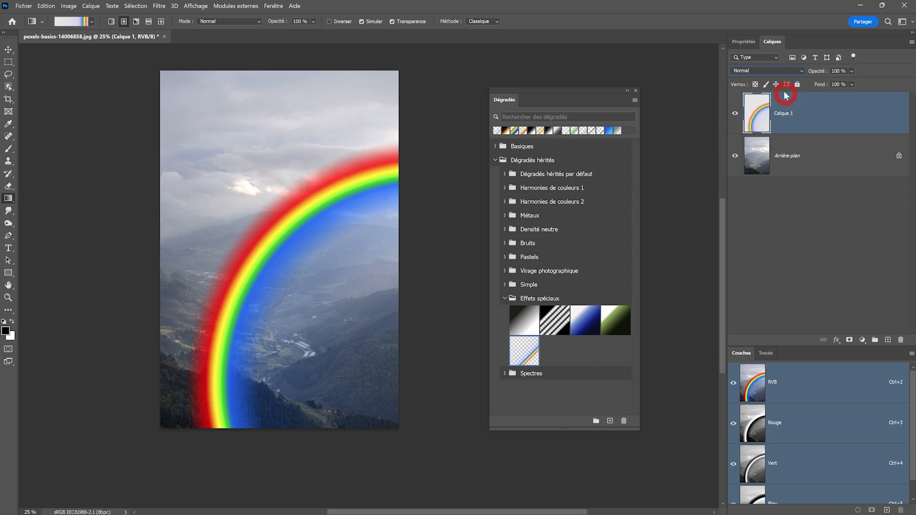
- Set the rainbow layer's blend mode to Superposition and add a layer mask to it
click(766, 70)
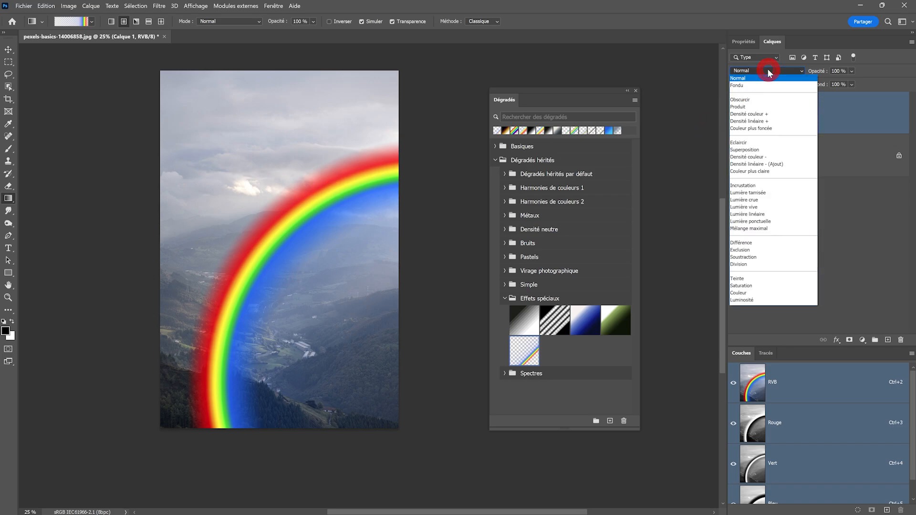
click(757, 150)
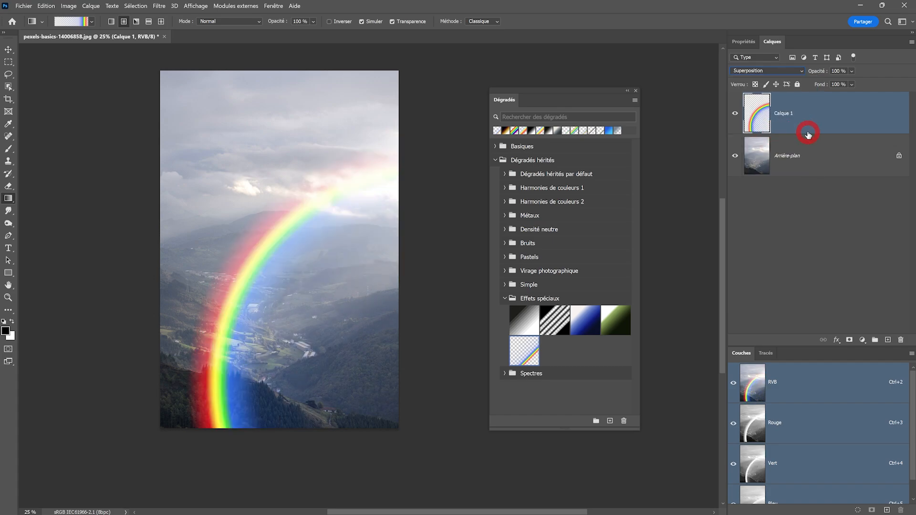
click(849, 340)
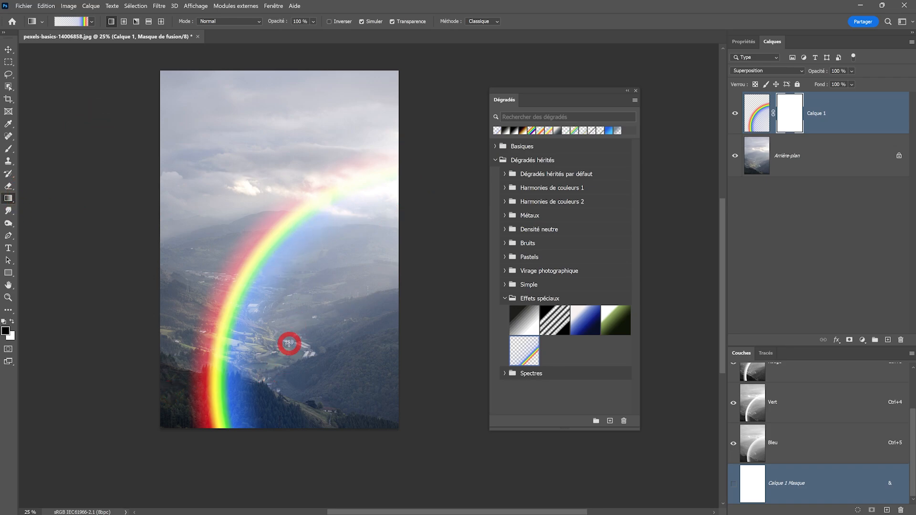
- Set up a soft black brush for the mask with 30 % opacity, 0 % hardness and a size of about 4346 px
click(7, 152)
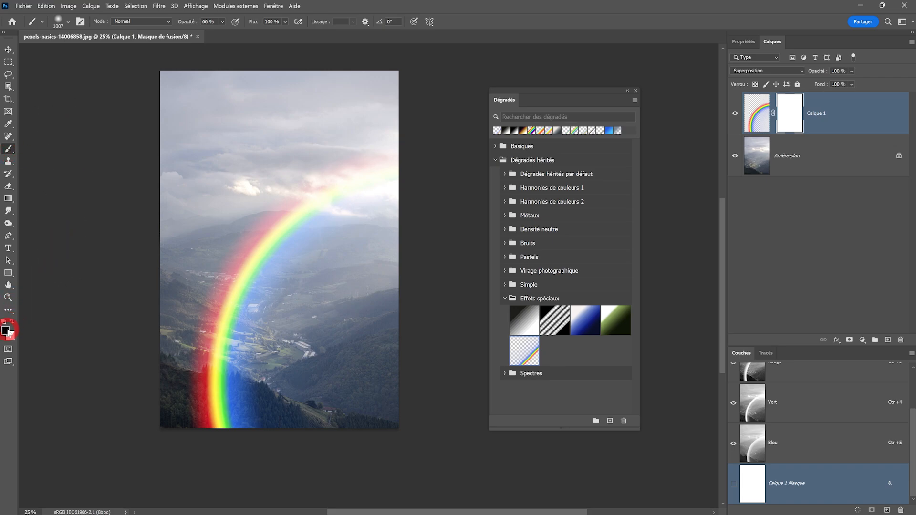
drag(192, 21, 176, 27)
right_click(262, 178)
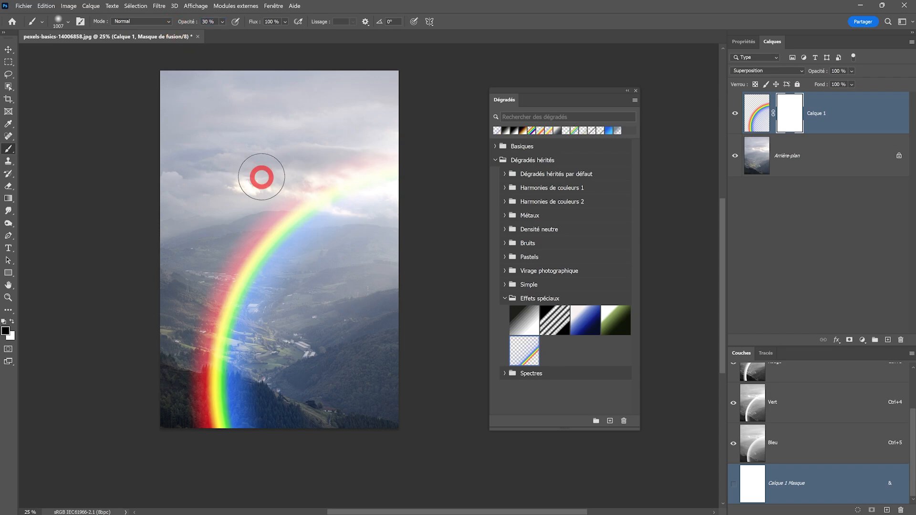
drag(334, 111, 312, 117)
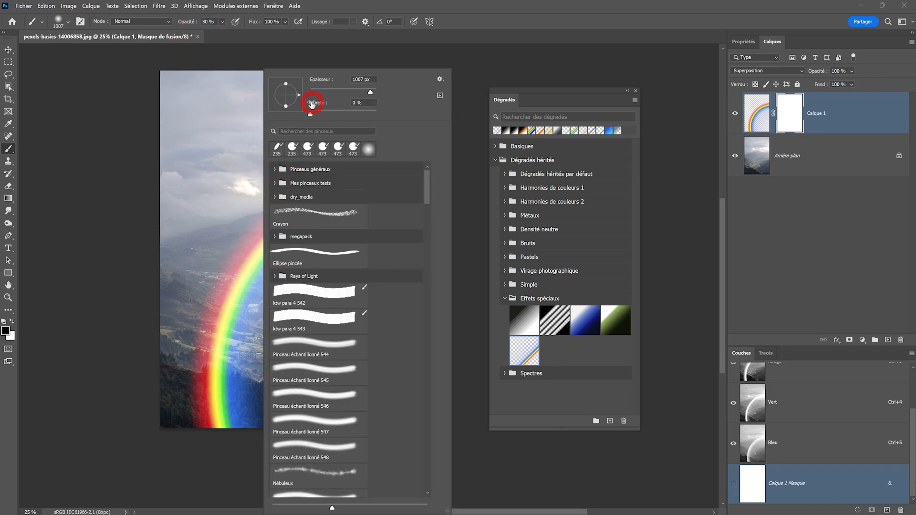
mouse_move(221, 186)
mouse_down()
mouse_move(319, 169)
mouse_move(311, 176)
mouse_up()
right_click(311, 176)
drag(374, 88, 386, 92)
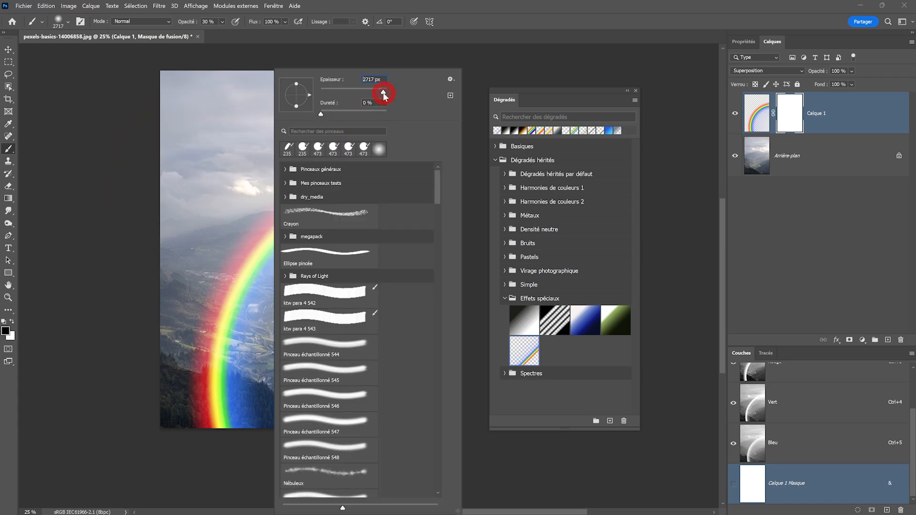
click(246, 154)
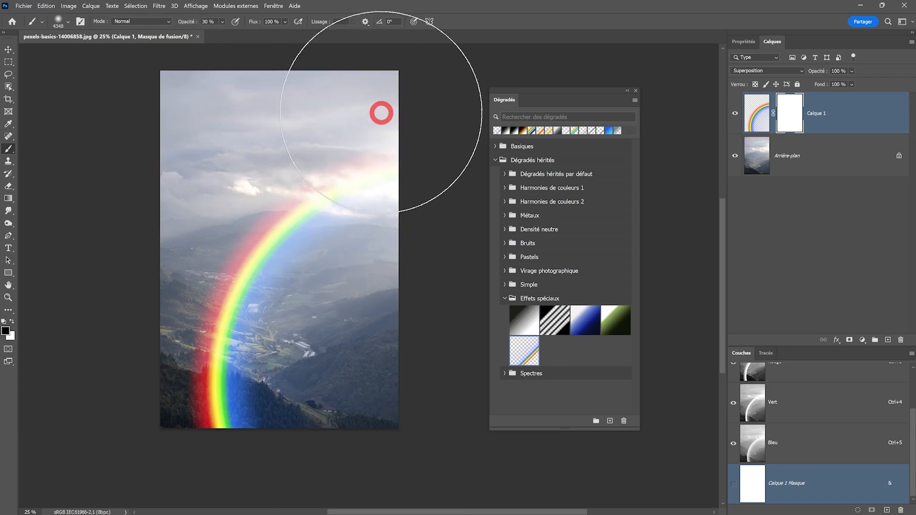
- Paint on the layer mask to fade the rainbow's upper end into the clouds and its lower end into the forest
mouse_move(358, 152)
mouse_down()
mouse_move(341, 170)
mouse_move(386, 134)
mouse_up()
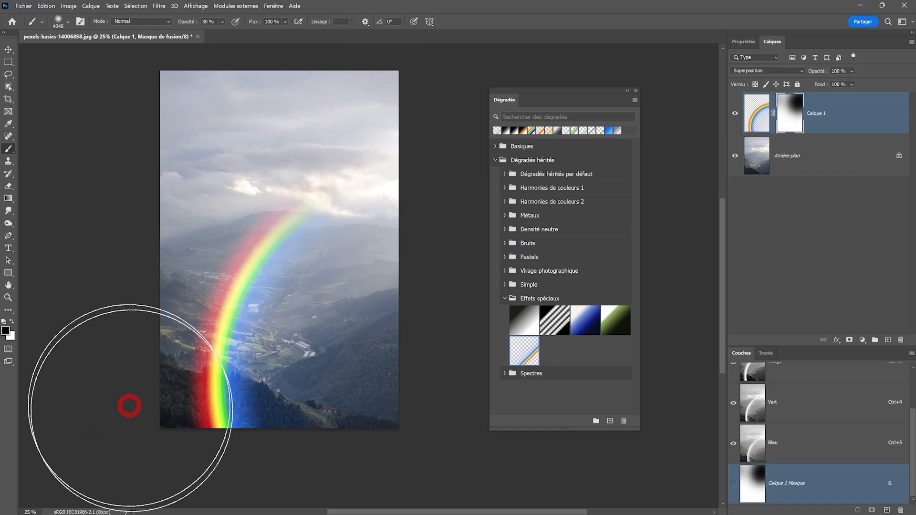
mouse_move(187, 469)
mouse_down()
mouse_move(206, 454)
mouse_move(173, 429)
mouse_move(186, 417)
mouse_move(167, 404)
mouse_move(145, 406)
mouse_move(212, 433)
mouse_move(147, 396)
mouse_up()
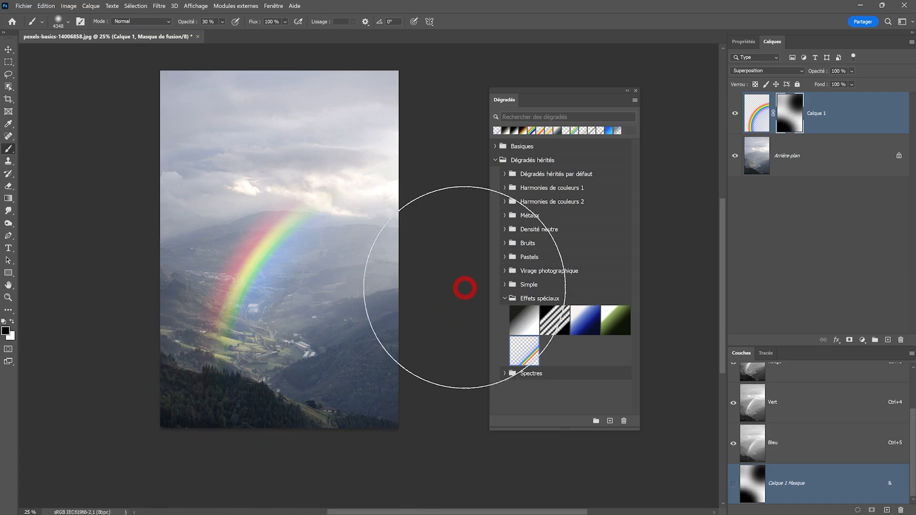
click(8, 61)
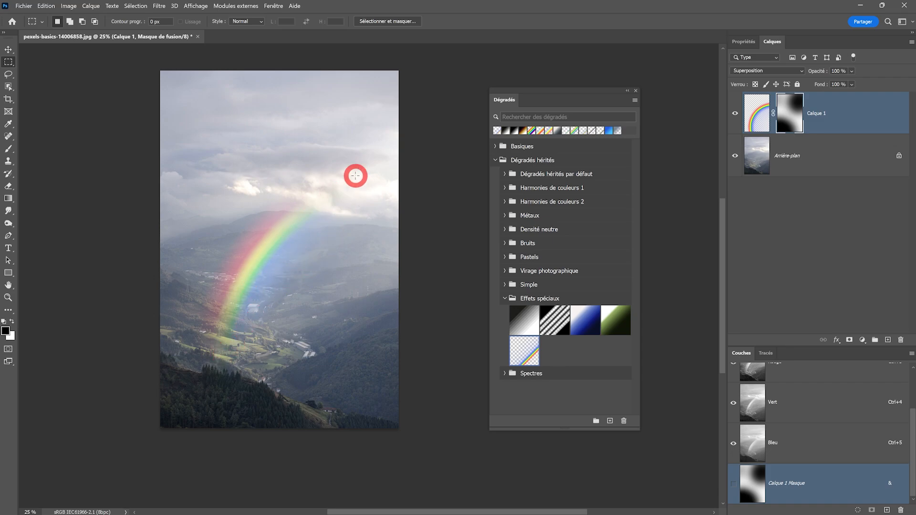
- Hide the rainbow layer and set the Rectangle tool to Forme mode with no stroke
click(736, 113)
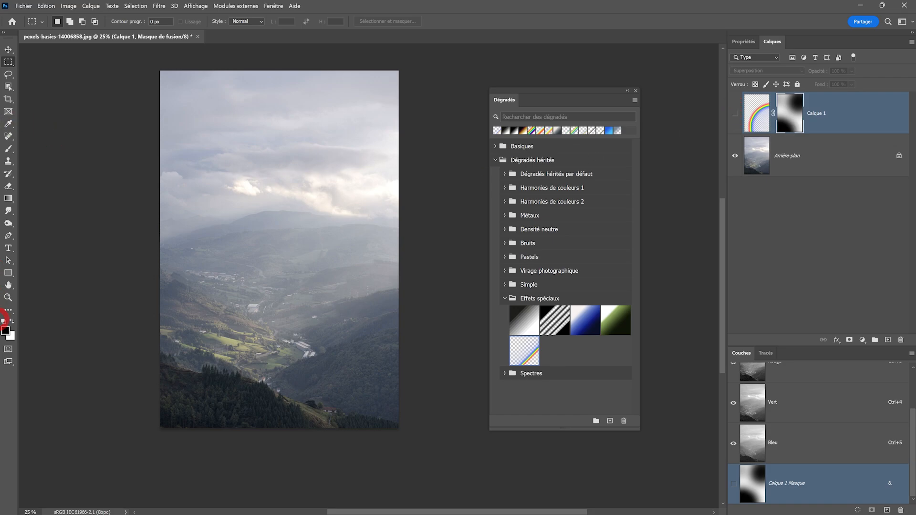
click(9, 273)
click(31, 272)
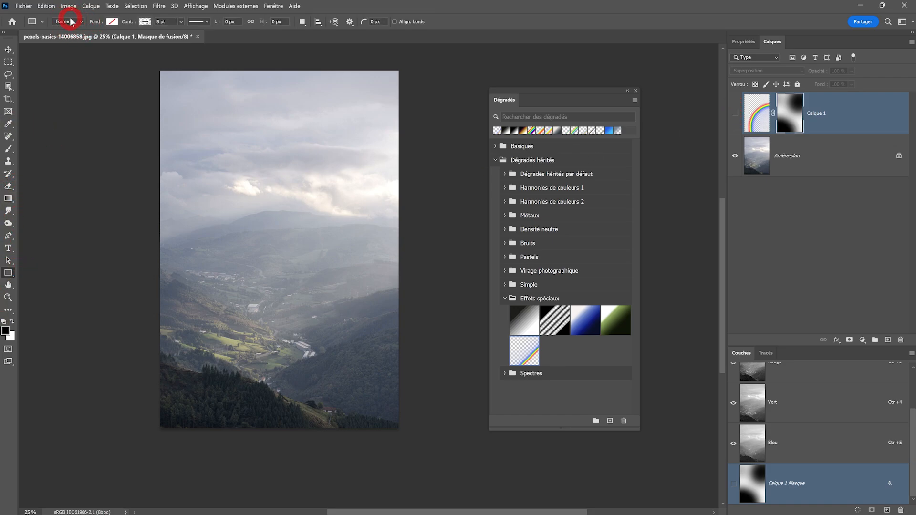
click(145, 21)
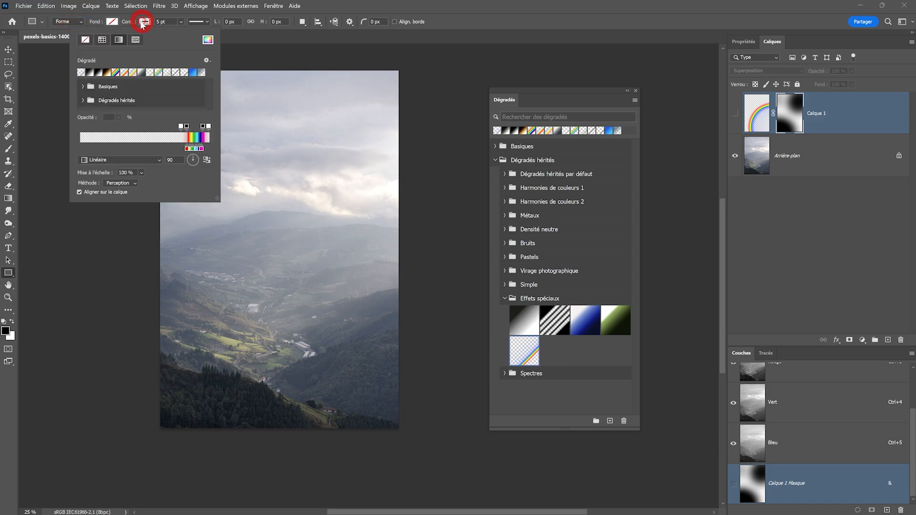
click(86, 40)
- Switch the rectangle's fill to a gradient and import the gradient file Arc_en_ciel.grd
click(111, 21)
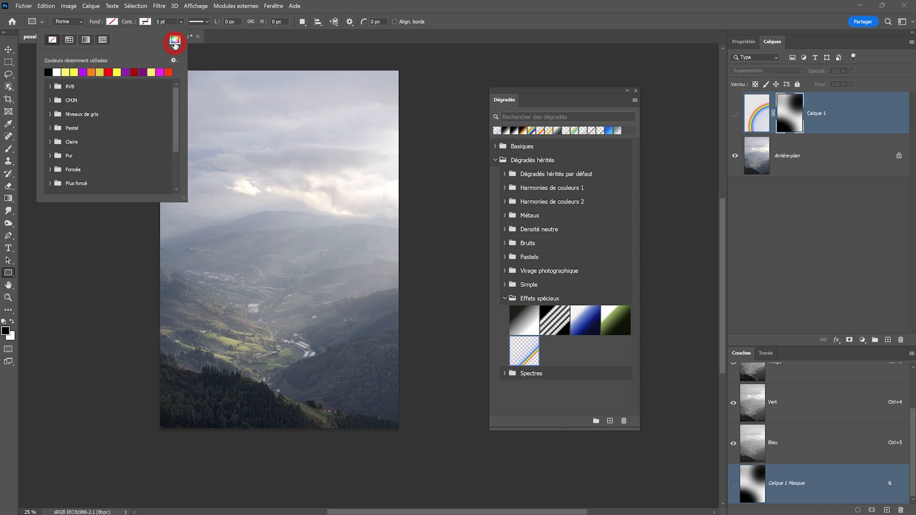
click(86, 40)
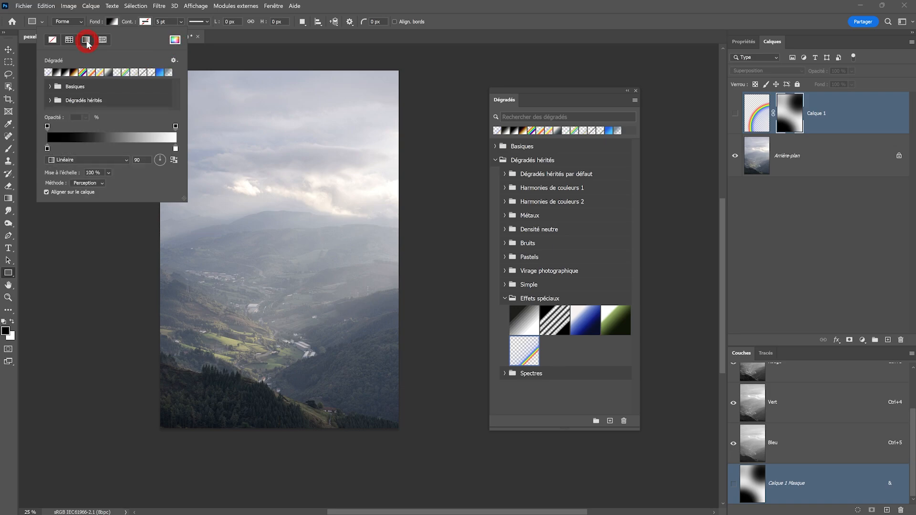
drag(185, 198, 191, 287)
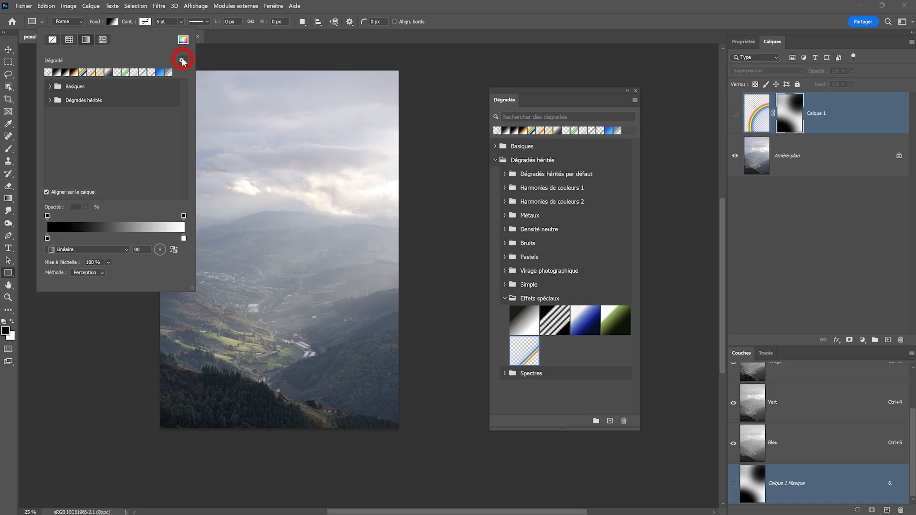
click(182, 61)
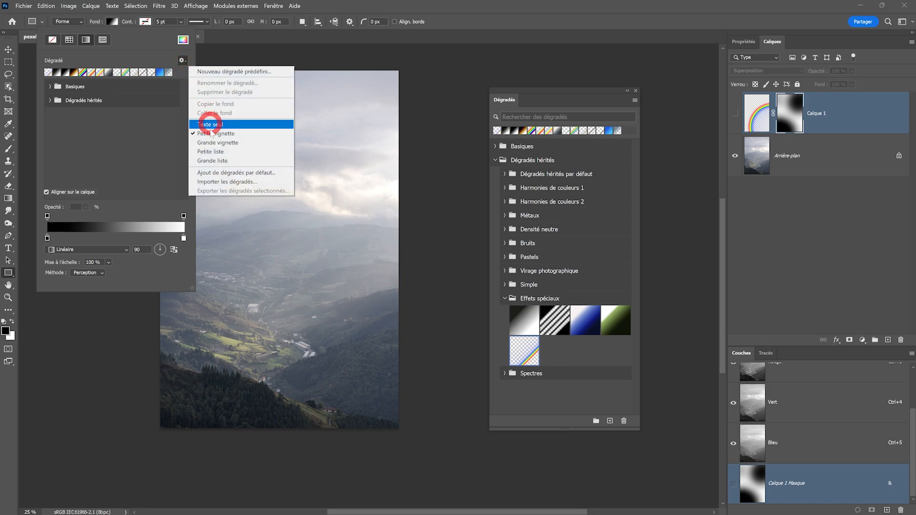
click(212, 182)
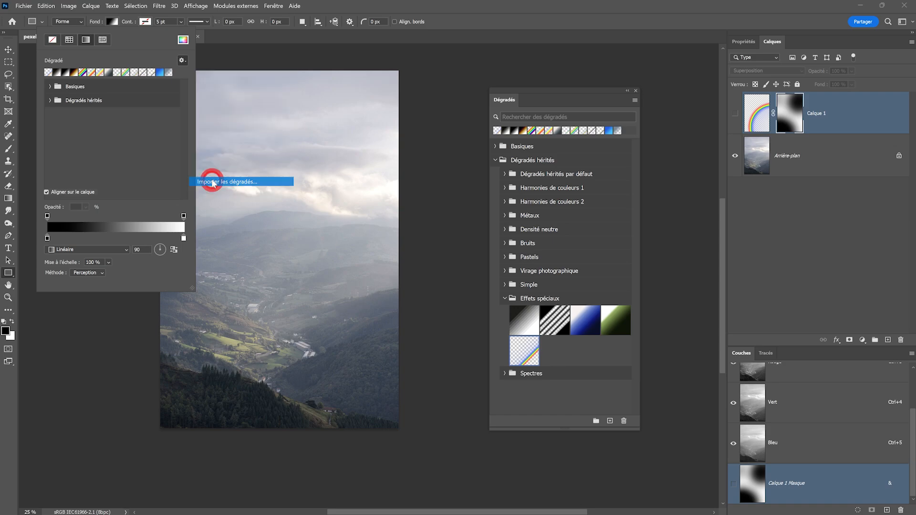
click(140, 100)
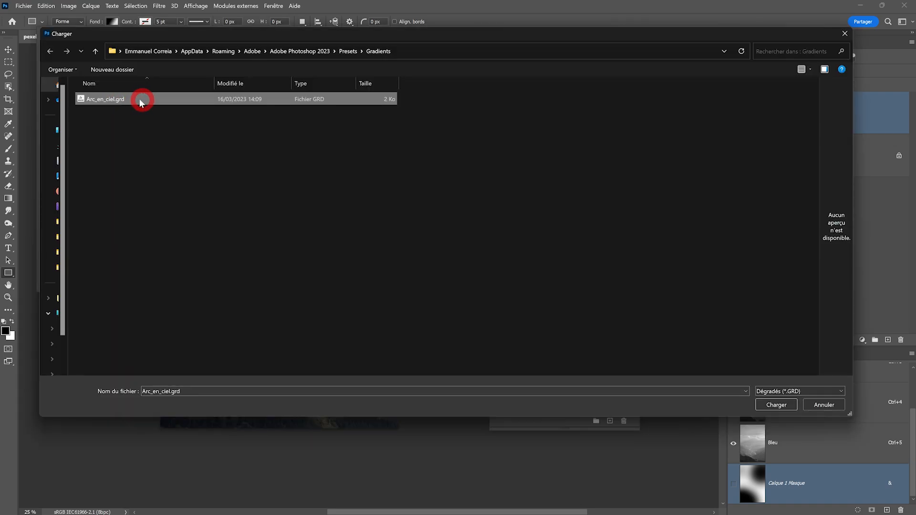
click(772, 409)
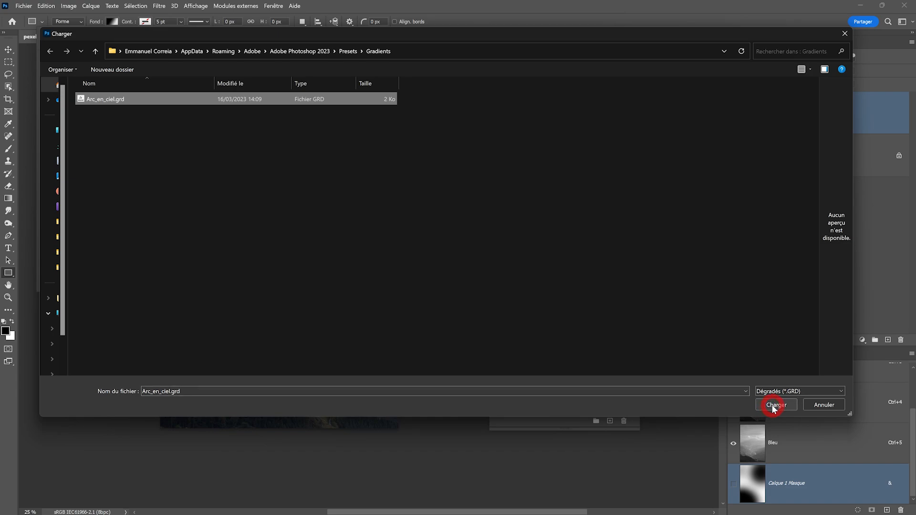
- Draw a tall rectangle about 806 × 4799 px over the photo, filled with the Arc_en_ciel gradient at an angle of 180°
click(72, 116)
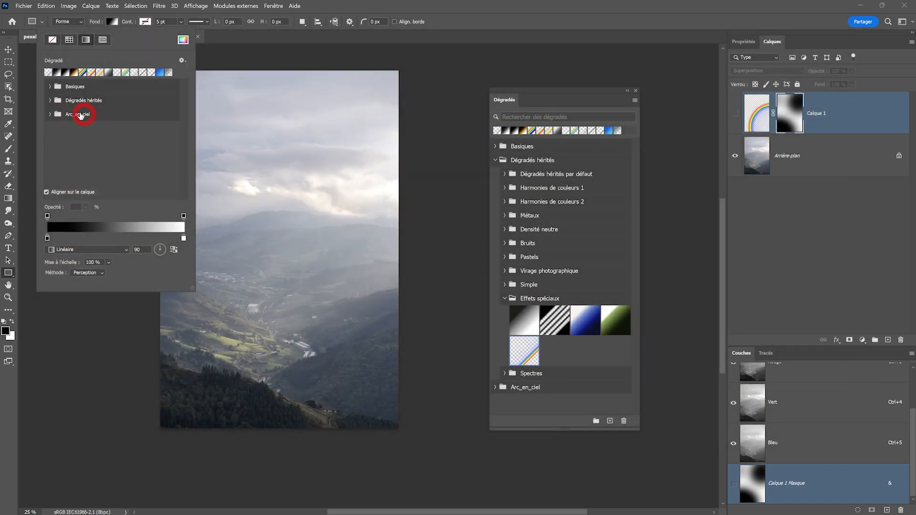
click(61, 132)
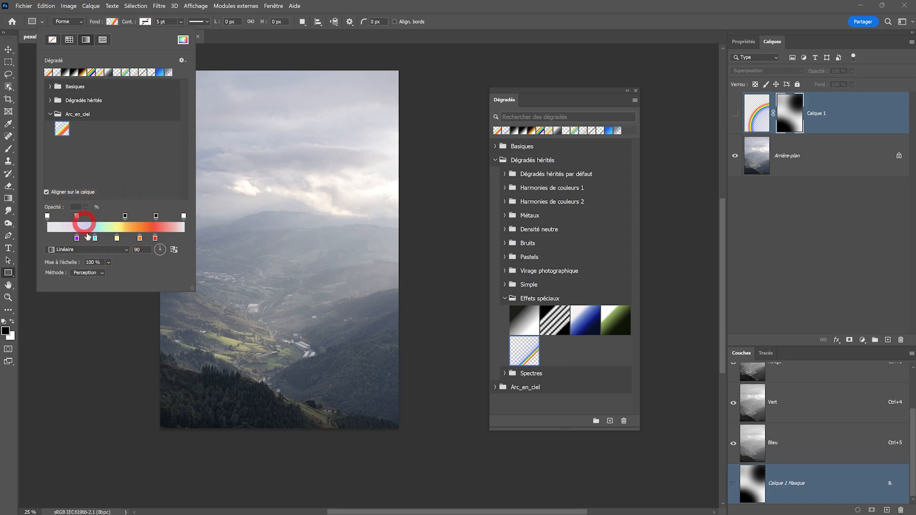
mouse_move(226, 122)
mouse_down()
mouse_move(262, 194)
mouse_move(280, 344)
mouse_move(274, 409)
mouse_up()
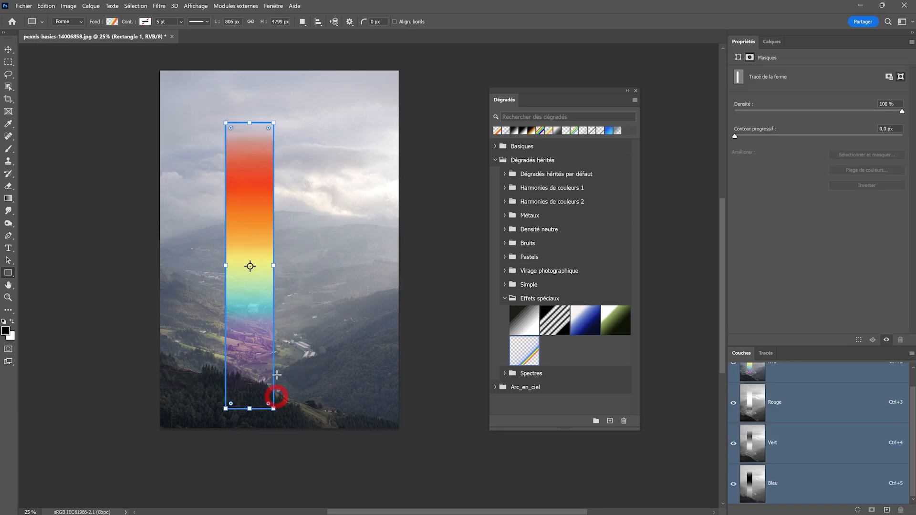
click(112, 23)
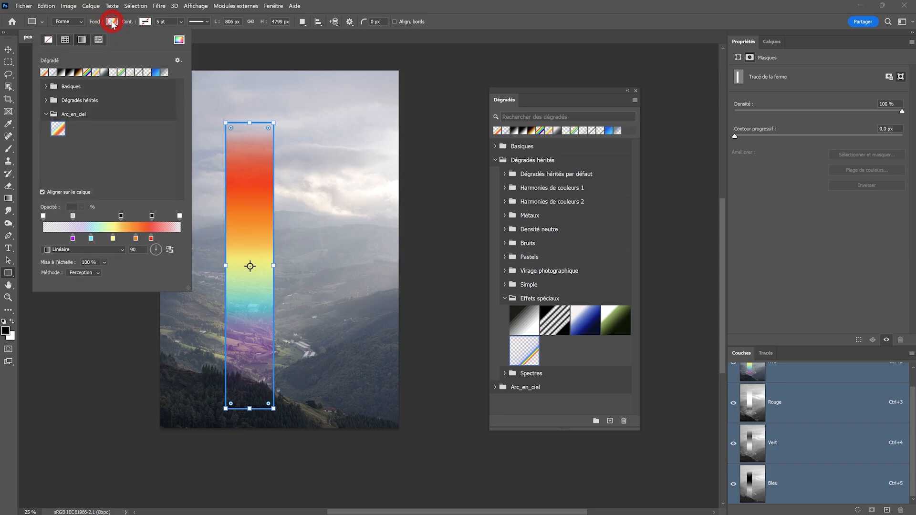
text(180)
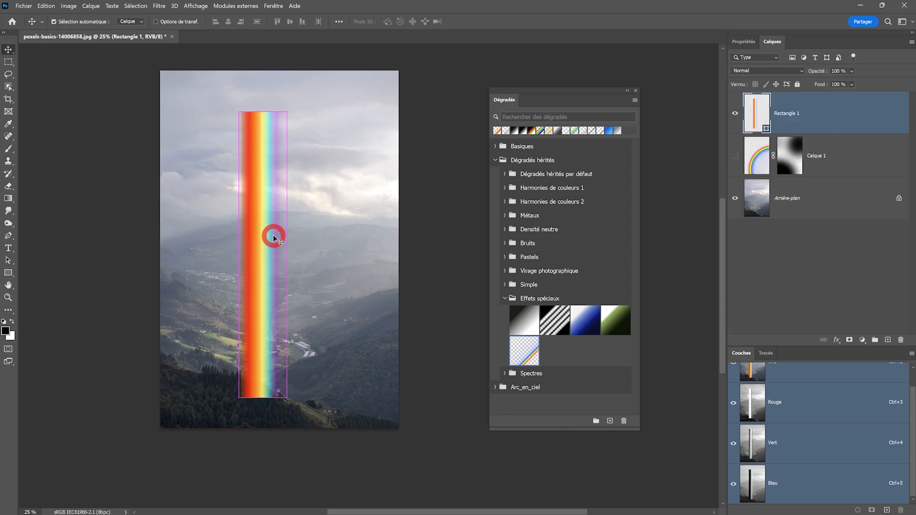
- Try to widen the rainbow rectangle with Free Transform, and undo the widening
key(ctrl+t)
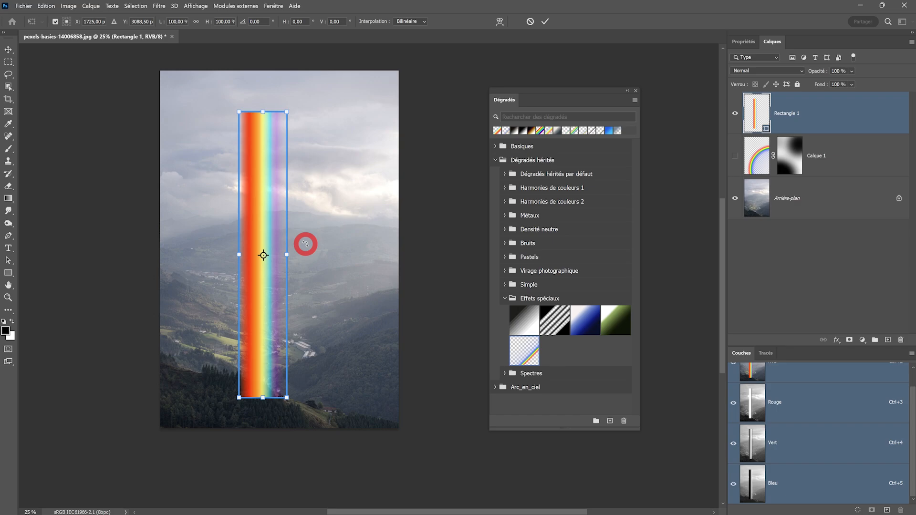
key(Return)
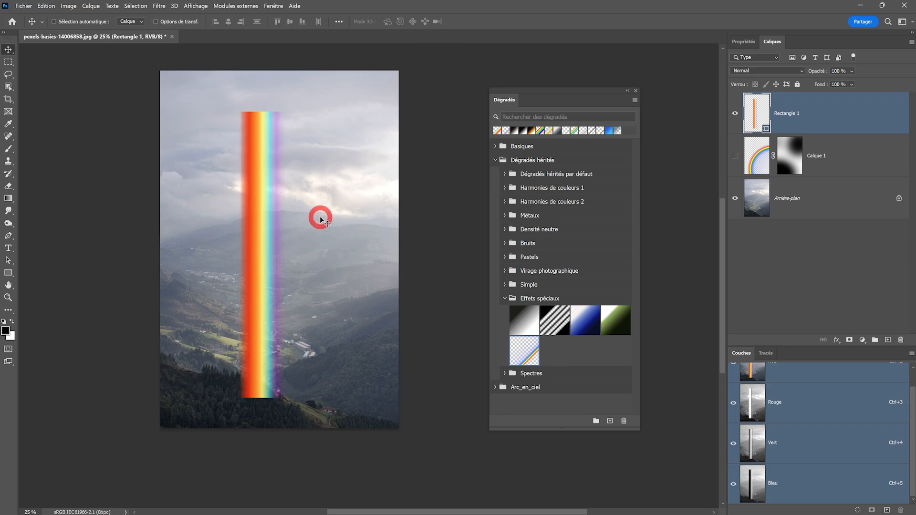
key(ctrl+t)
drag(289, 254, 346, 225)
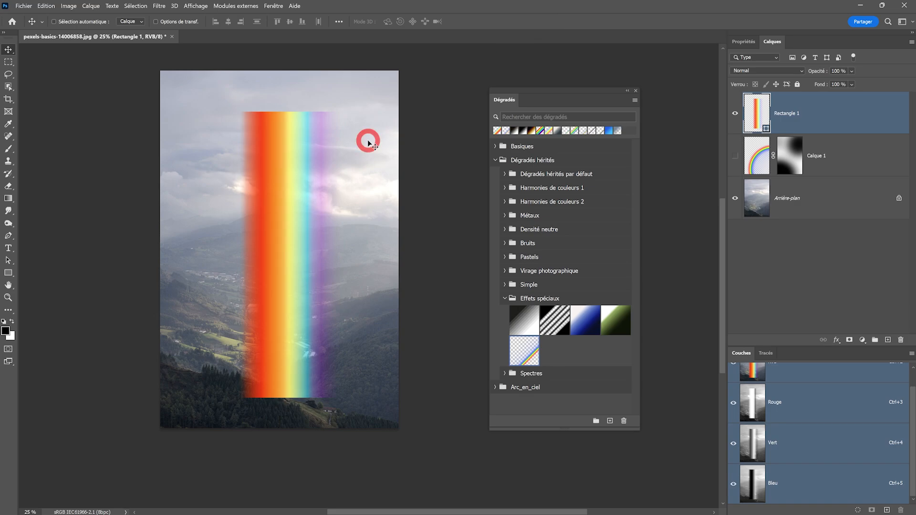
key(ctrl+z)
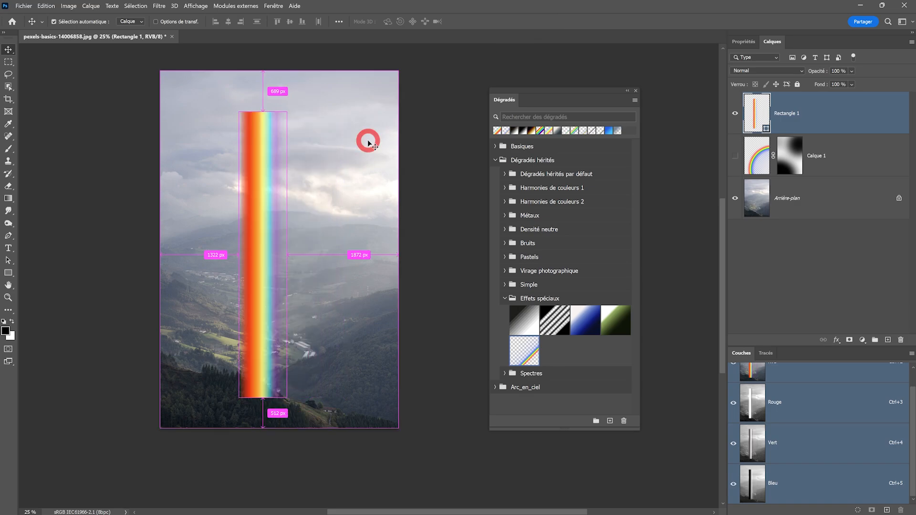
key(ctrl+z)
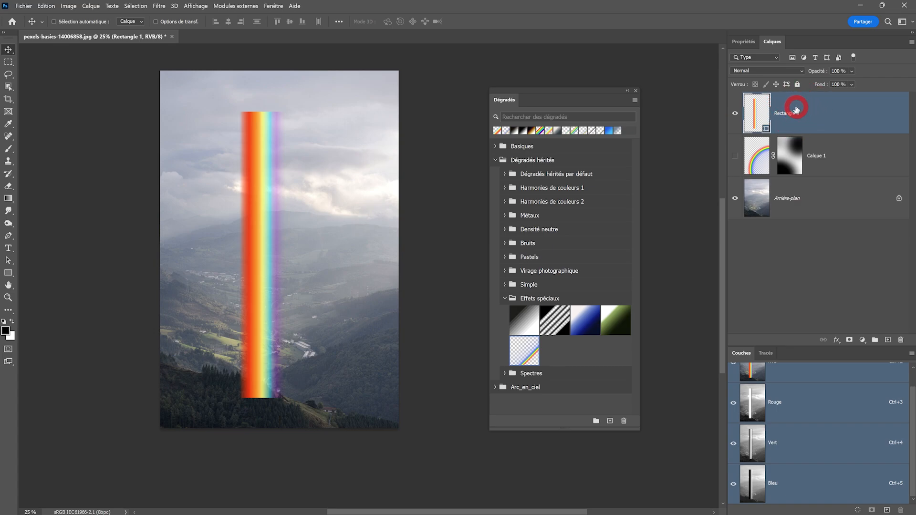
- Convert the Rectangle 1 shape layer to a smart object
right_click(811, 109)
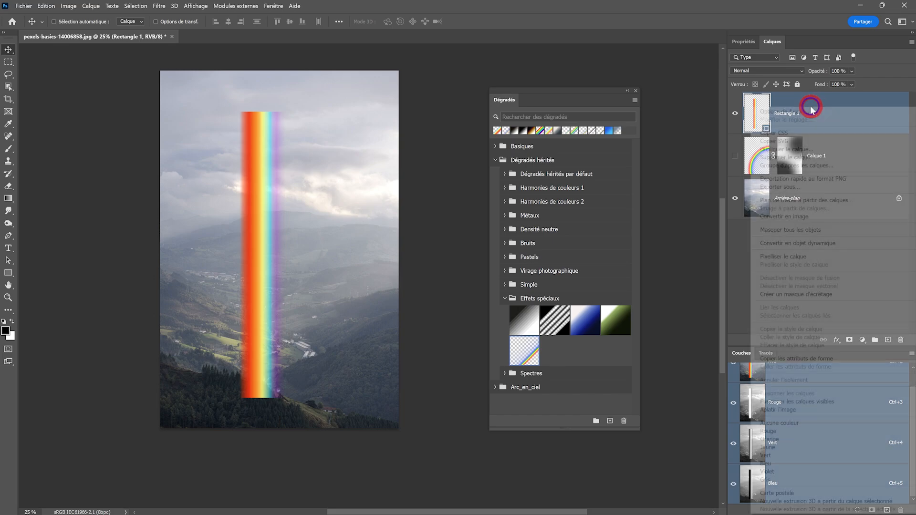
click(777, 244)
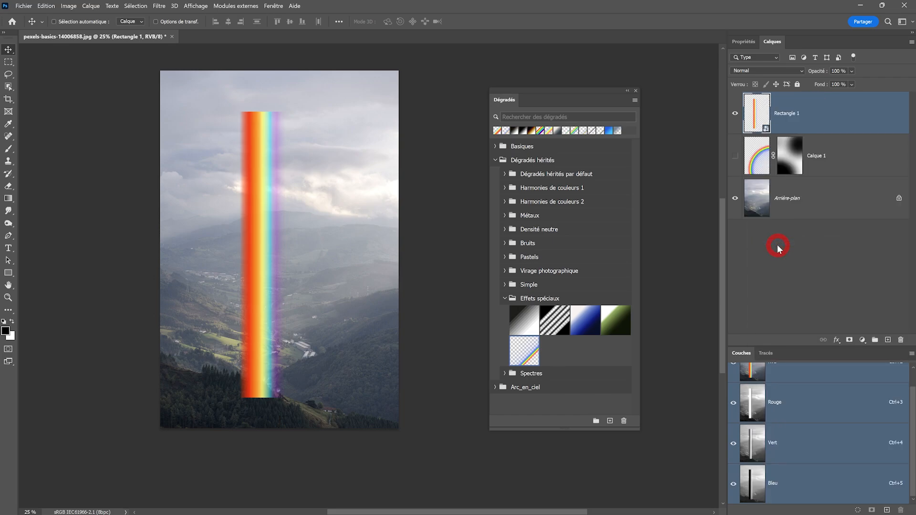
key(ctrl)
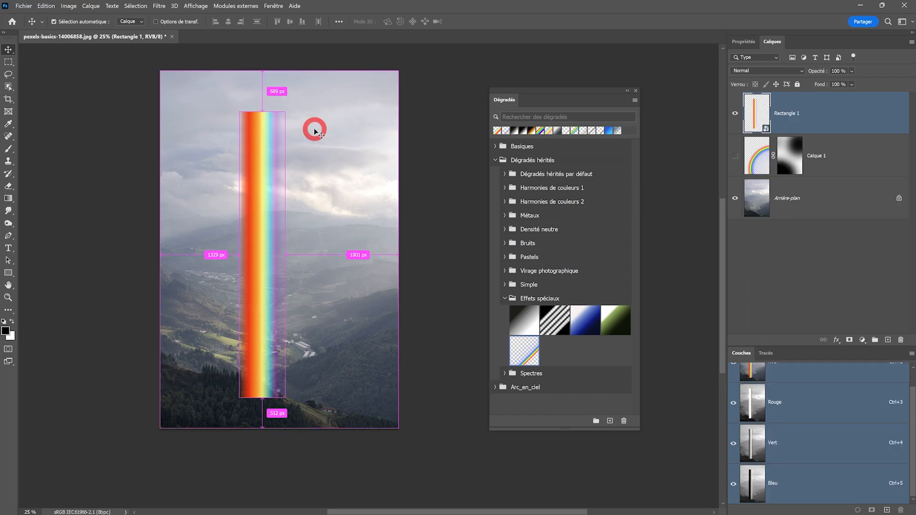
- Warp the rainbow strip with the Arc preset at 50 % bend, changing the warp orientation so the strip curves along its length
key(ctrl+t)
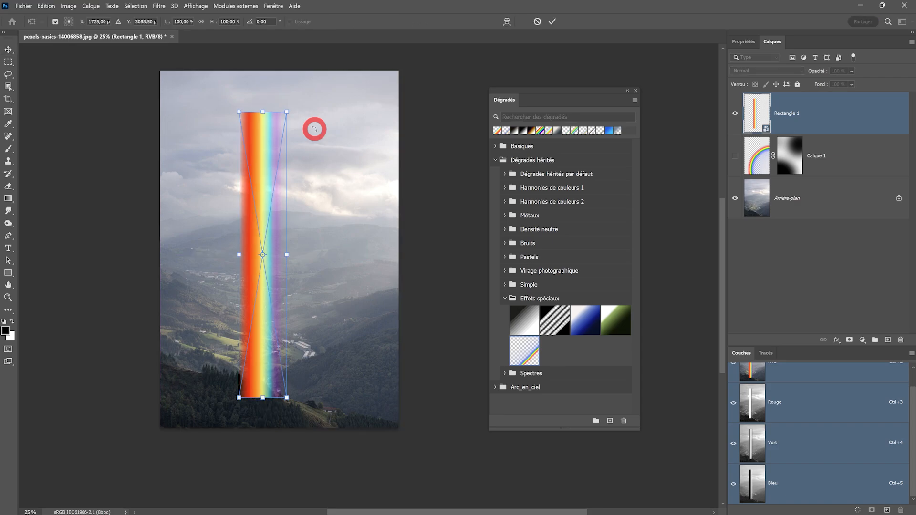
click(507, 21)
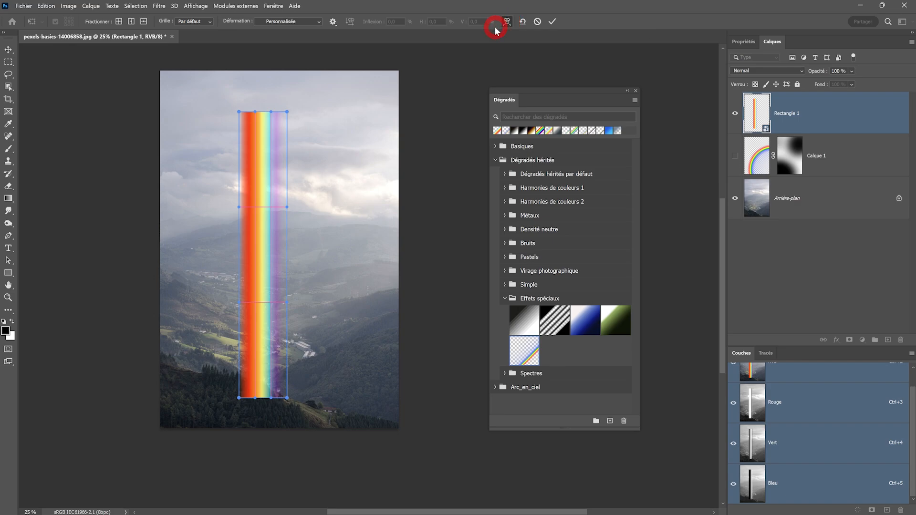
click(286, 22)
click(272, 46)
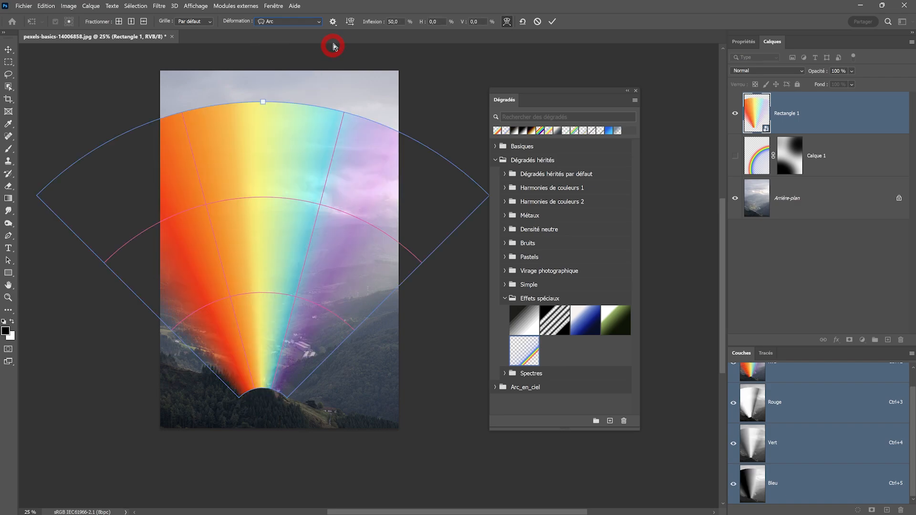
click(351, 22)
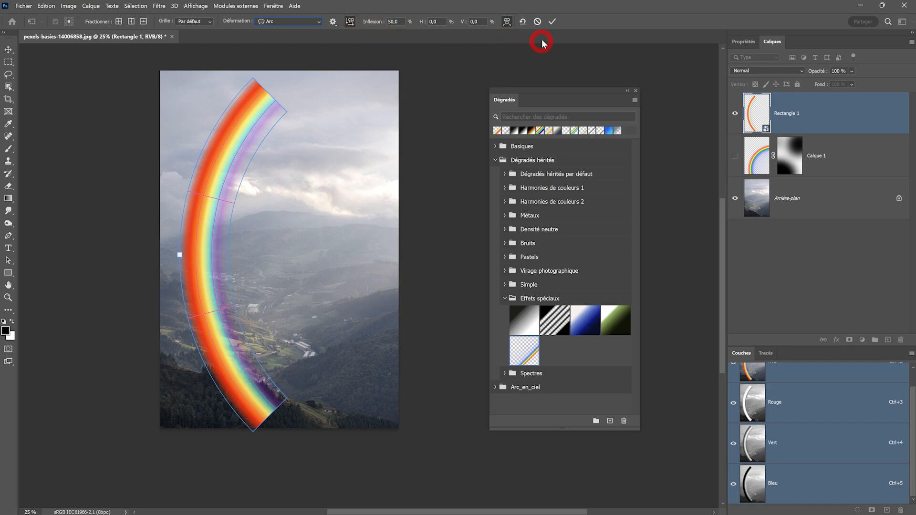
click(552, 21)
- Rotate the rainbow arc to about 48° and place it rising from the valley floor to the photo's right edge
click(320, 150)
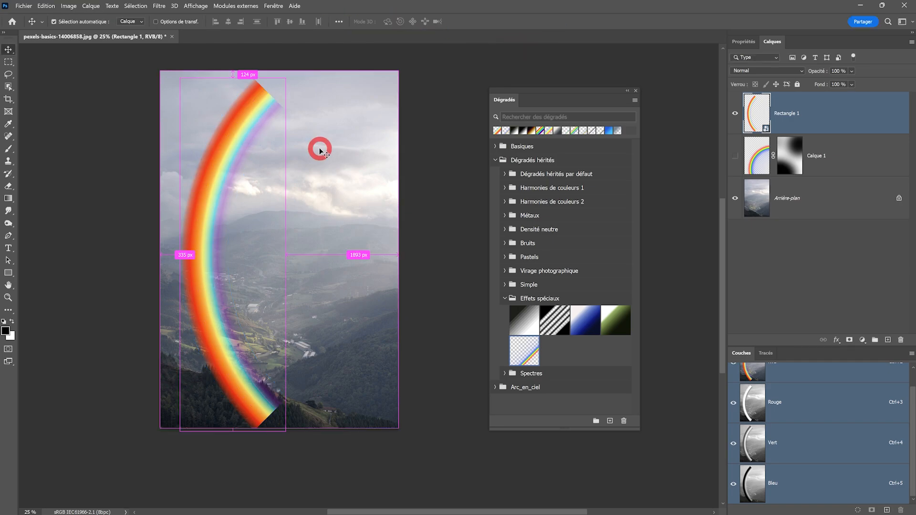
key(ctrl+t)
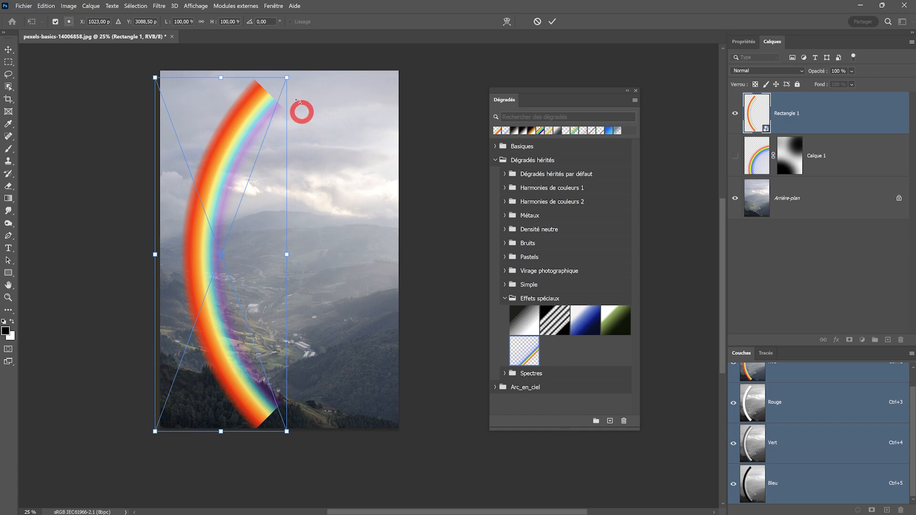
drag(296, 62, 332, 136)
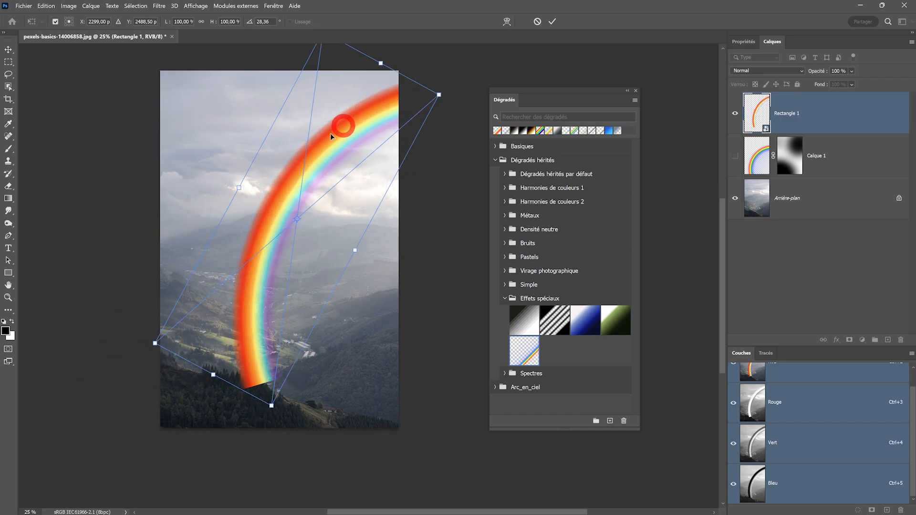
drag(459, 84, 403, 164)
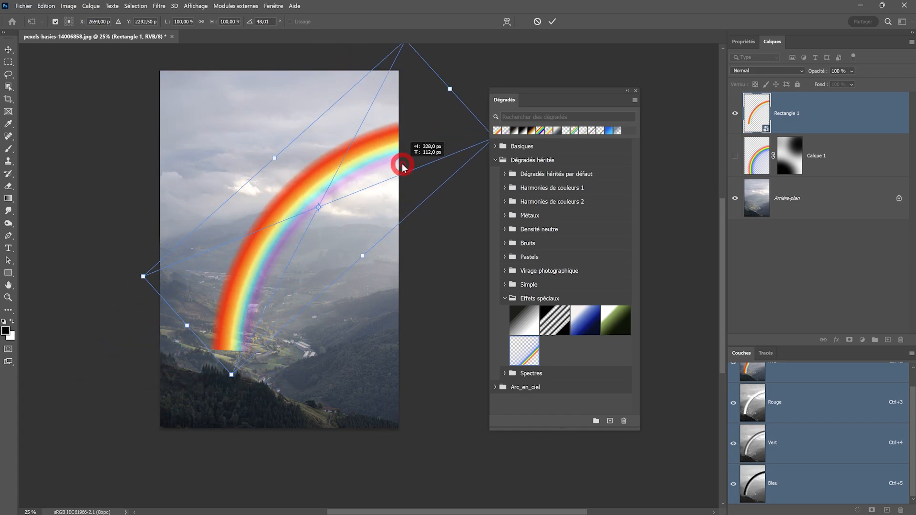
drag(547, 94, 572, 93)
click(553, 21)
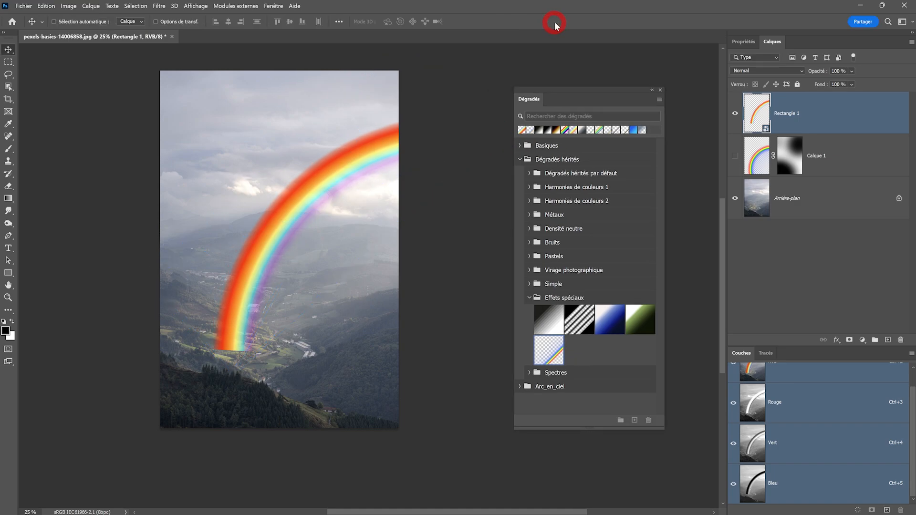
- Set the Rectangle 1 layer's blend mode to Superposition and add a layer mask to it
click(699, 76)
drag(762, 75, 752, 151)
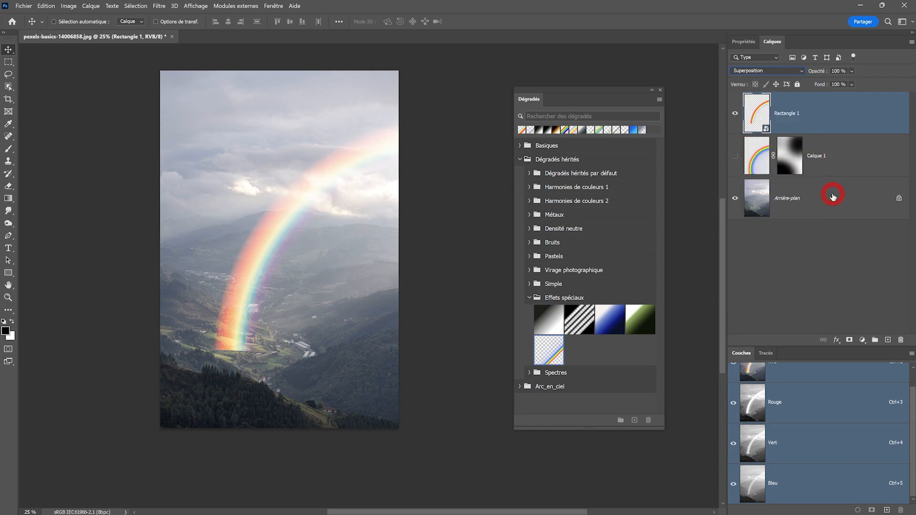
click(849, 340)
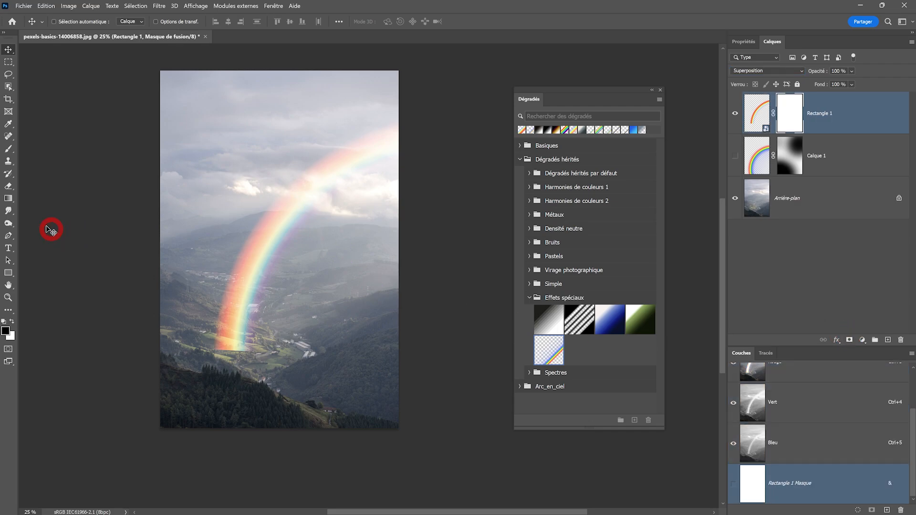
- Paint on the Rectangle 1 mask with the soft black 30 % brush to fade the arc's upper end into the clouds and its lower end into the valley
click(10, 150)
click(392, 134)
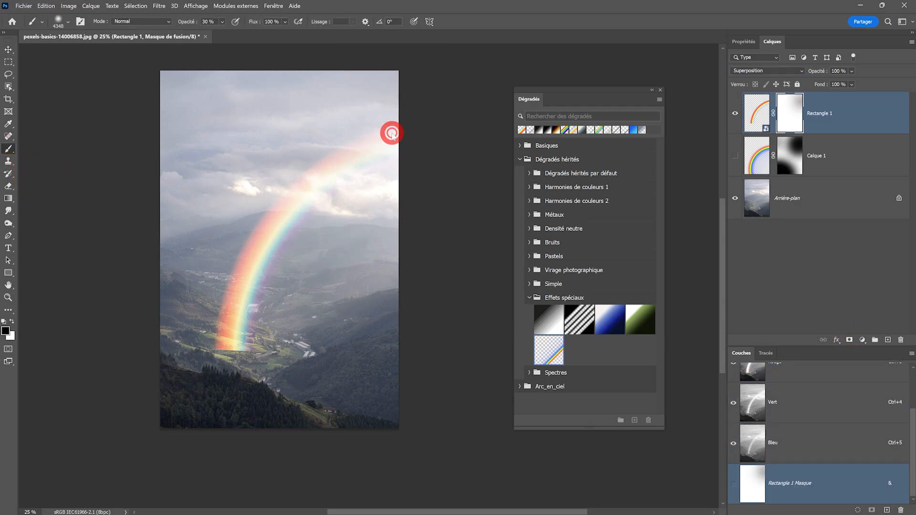
click(392, 133)
click(392, 133)
click(215, 390)
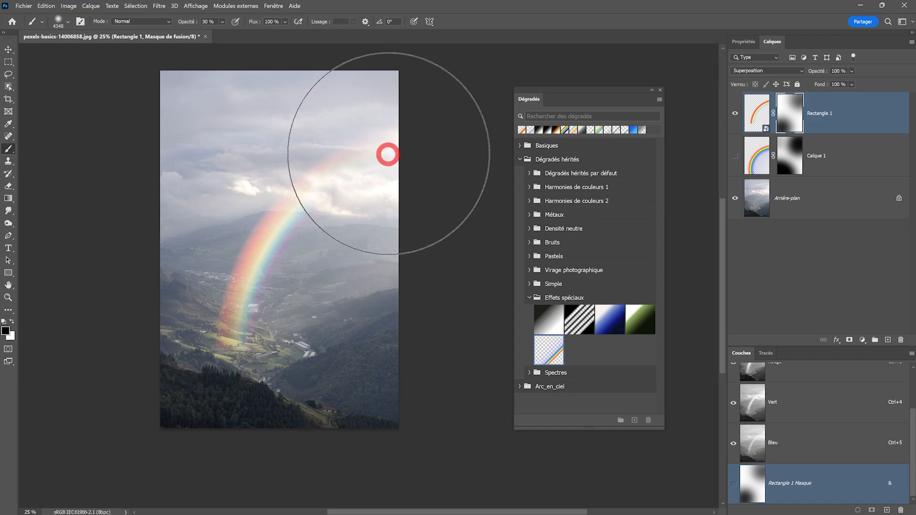
mouse_move(239, 364)
mouse_down()
mouse_move(174, 359)
mouse_move(228, 362)
mouse_move(186, 366)
mouse_up()
click(228, 352)
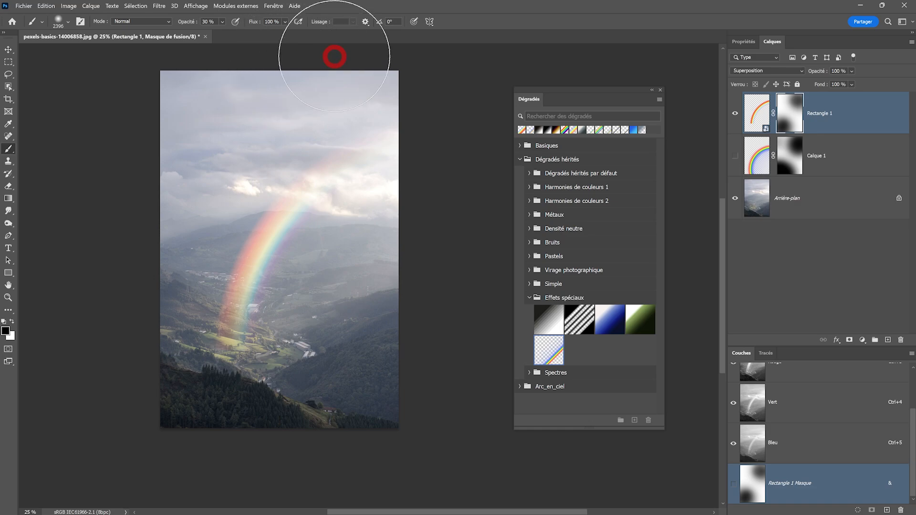
- Add a Curves adjustment directly above the background layer and darken the photo, placing the upper curve point at input 191, output 156
click(811, 202)
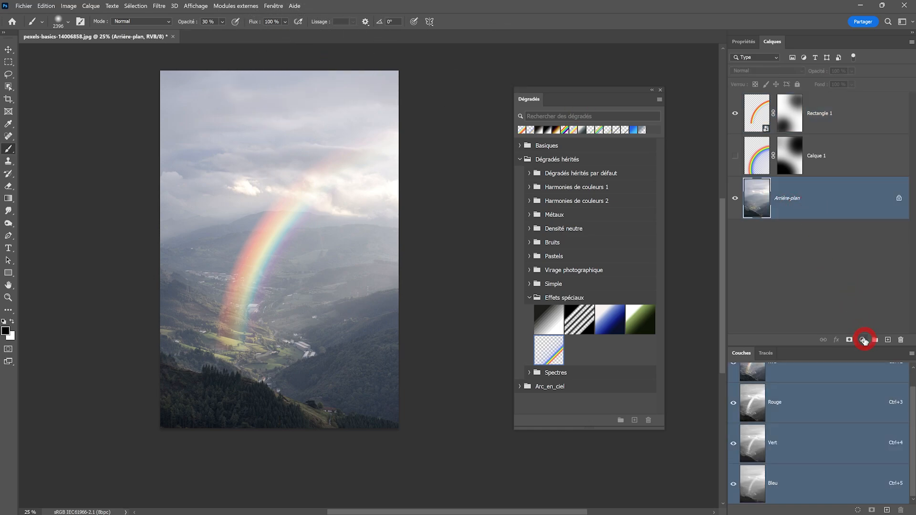
click(864, 340)
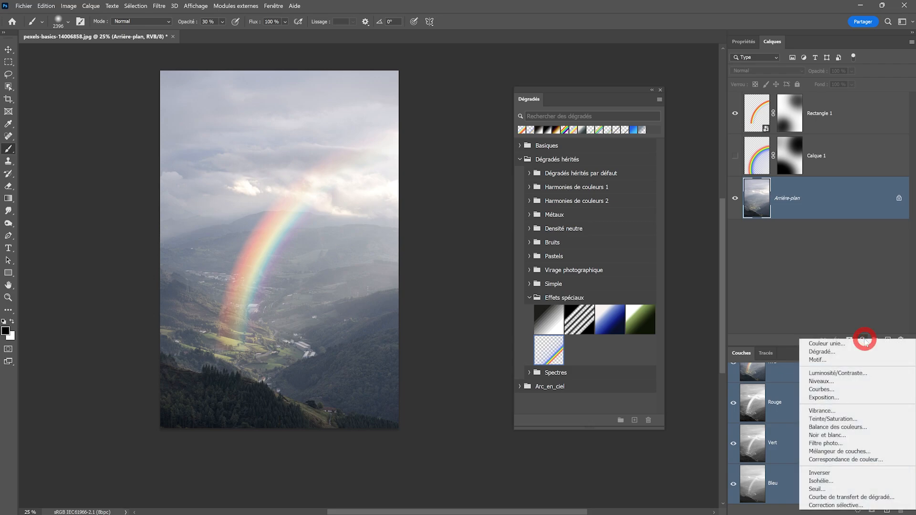
click(842, 389)
mouse_move(805, 183)
mouse_down()
mouse_move(820, 203)
mouse_move(817, 195)
mouse_up()
drag(841, 163, 862, 143)
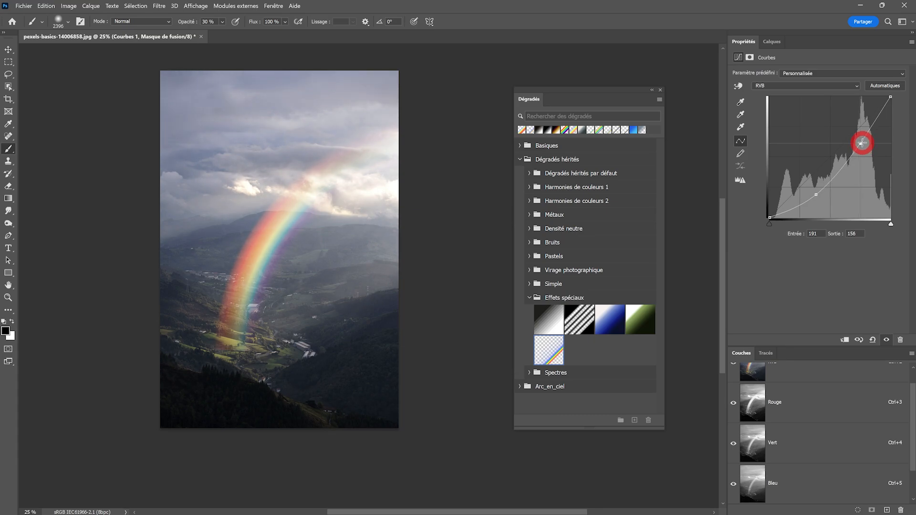
- Paint soft black at 30 % opacity on the Courbes 1 mask to lighten the fields around the rainbow's foot
click(772, 42)
click(789, 200)
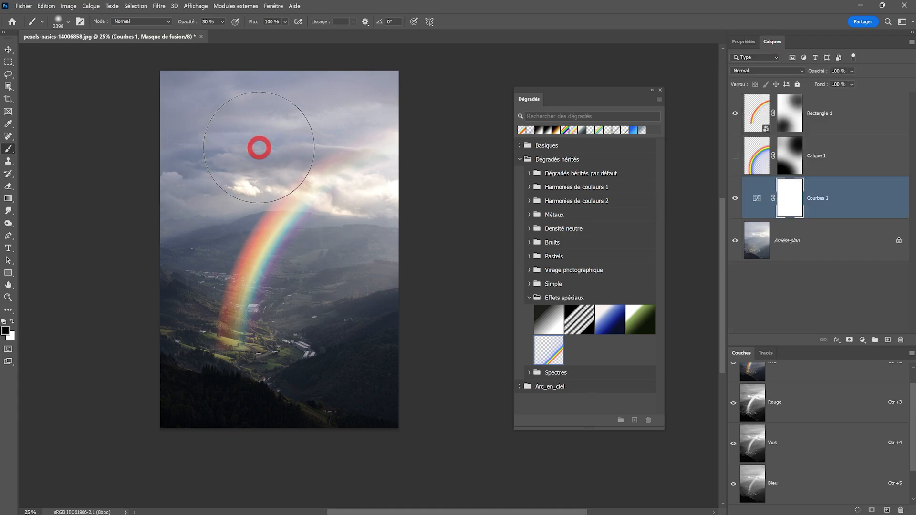
drag(229, 329, 167, 325)
click(235, 333)
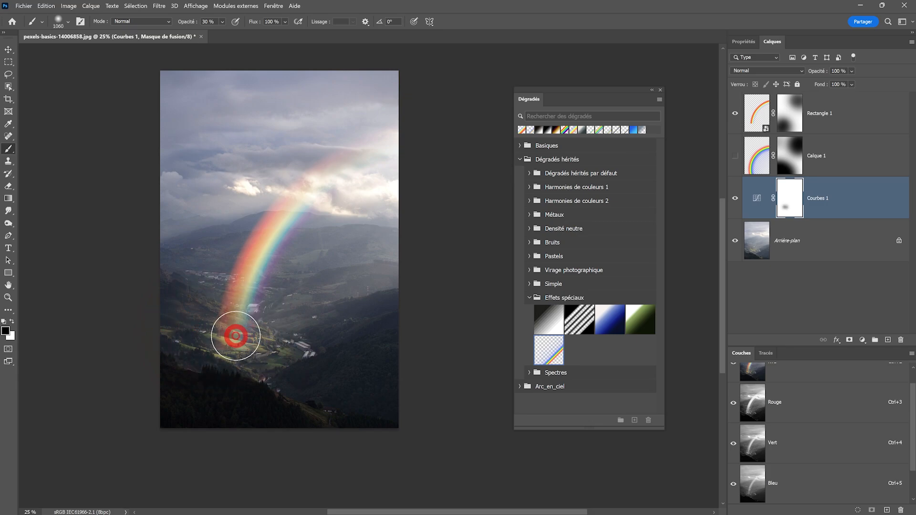
click(233, 334)
drag(234, 334, 198, 338)
click(251, 343)
click(276, 342)
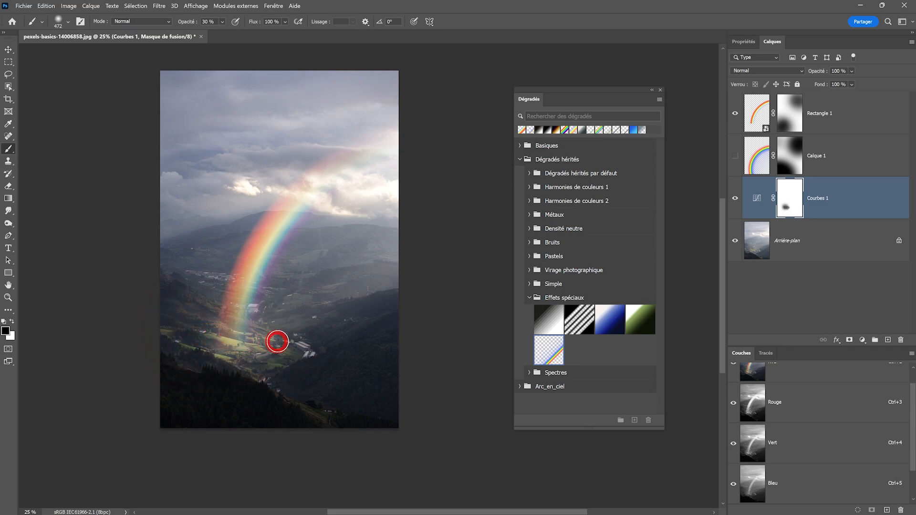
click(253, 349)
click(200, 336)
click(197, 339)
- Paint black on the Courbes 1 mask over the foreground hillside and right-hand slope, comparing the photo with and without the adjustment
drag(283, 372, 306, 373)
click(311, 372)
click(286, 355)
click(311, 385)
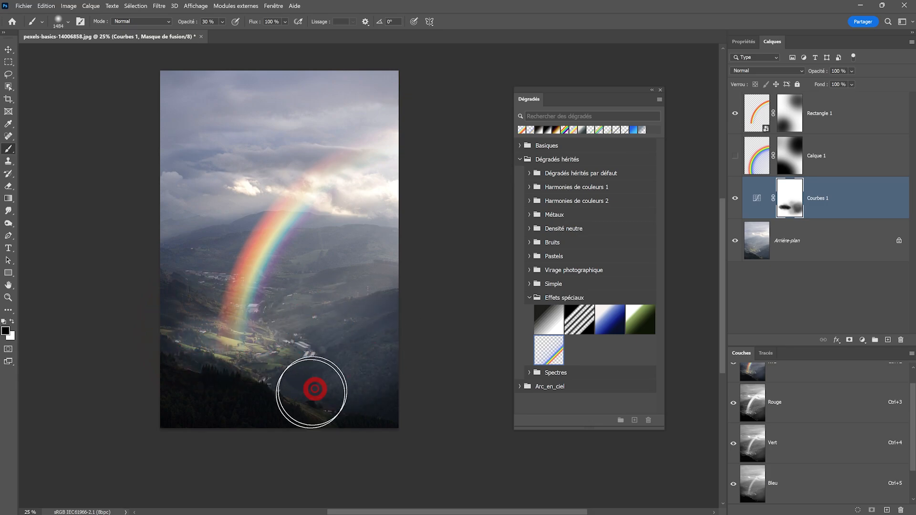
click(249, 343)
click(730, 189)
click(736, 199)
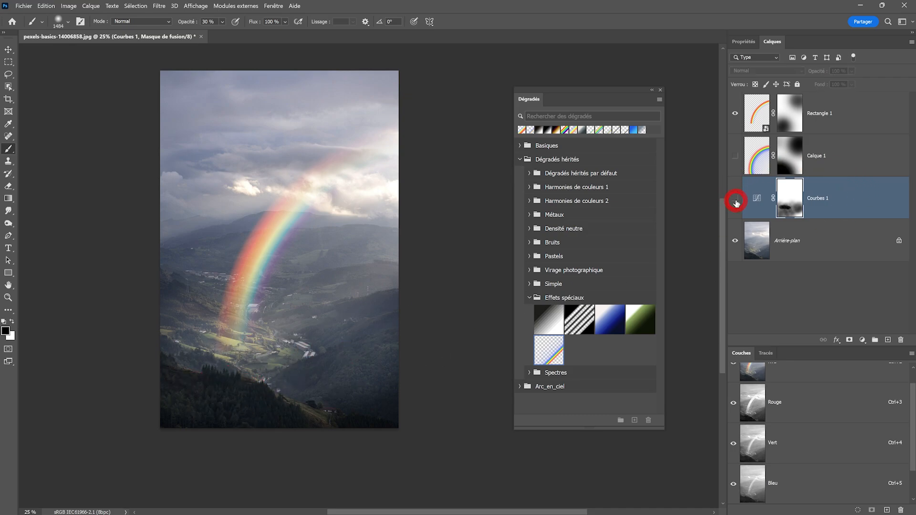
click(735, 200)
click(310, 388)
click(358, 384)
click(343, 363)
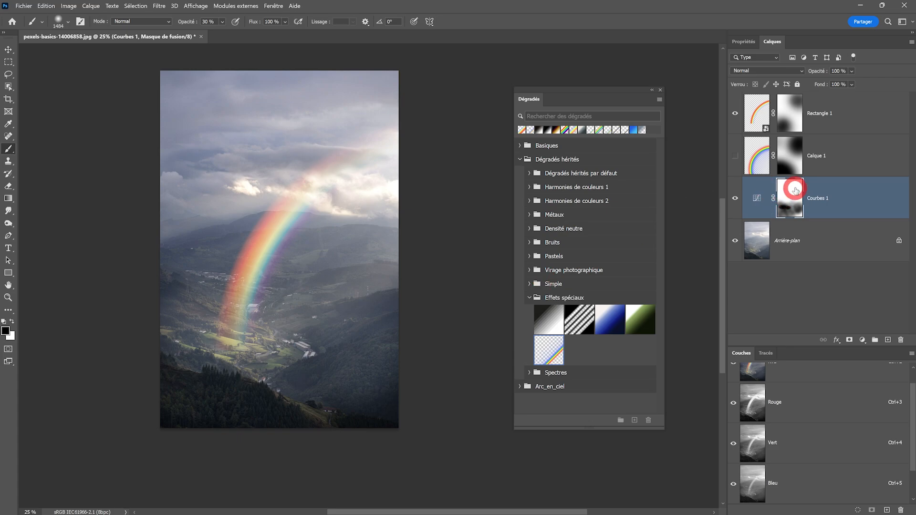
- Add a second Curves adjustment above Courbes 1 with a contrast S-curve, lower point 78 to 58 and upper point 148 to 192
click(863, 341)
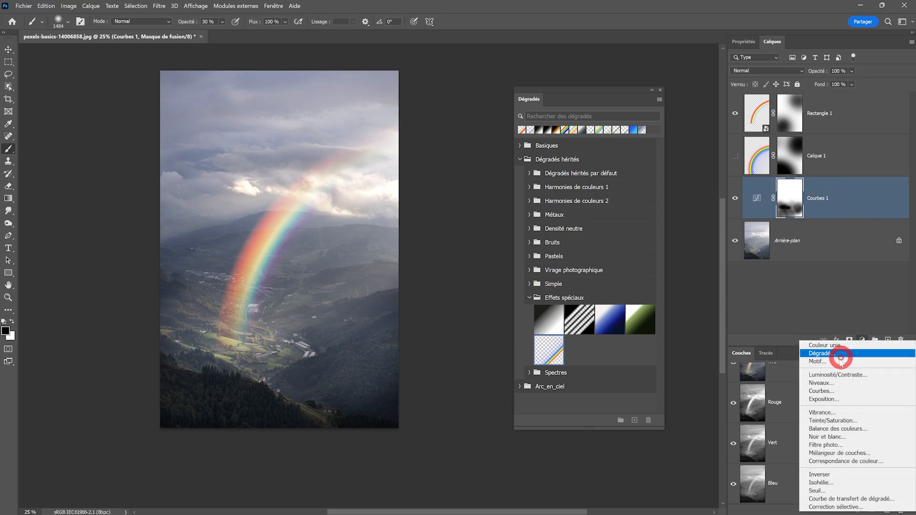
click(828, 384)
drag(802, 177, 808, 190)
drag(854, 139, 840, 126)
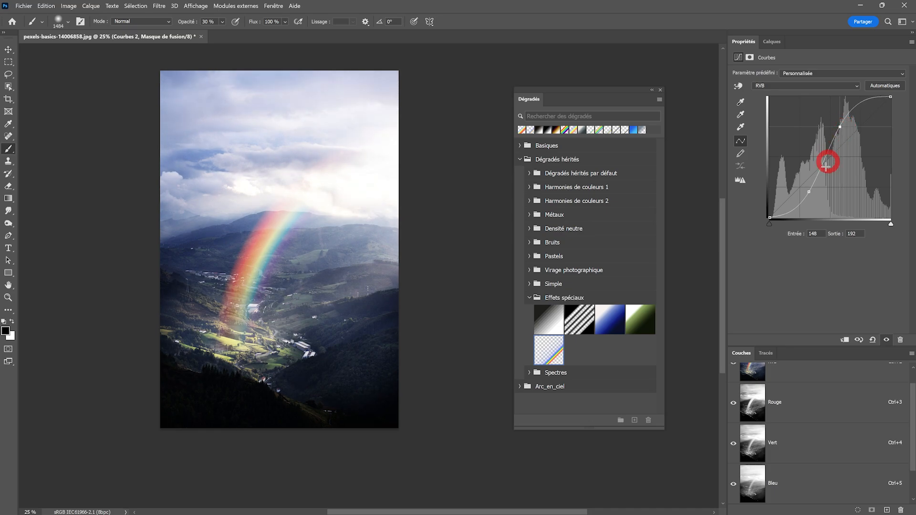
drag(809, 191, 804, 192)
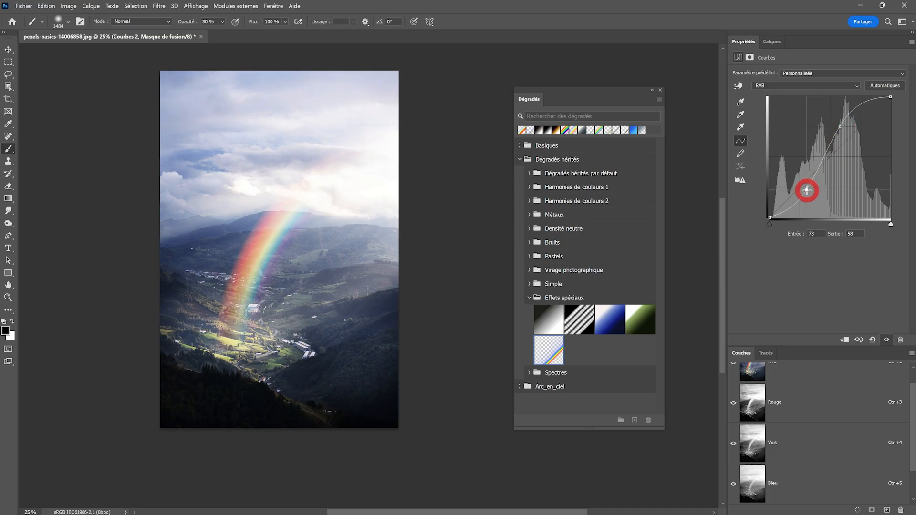
- Invert the Courbes 2 mask to black and paint white on it over the fields at the rainbow's foot and patches of cloud
click(772, 41)
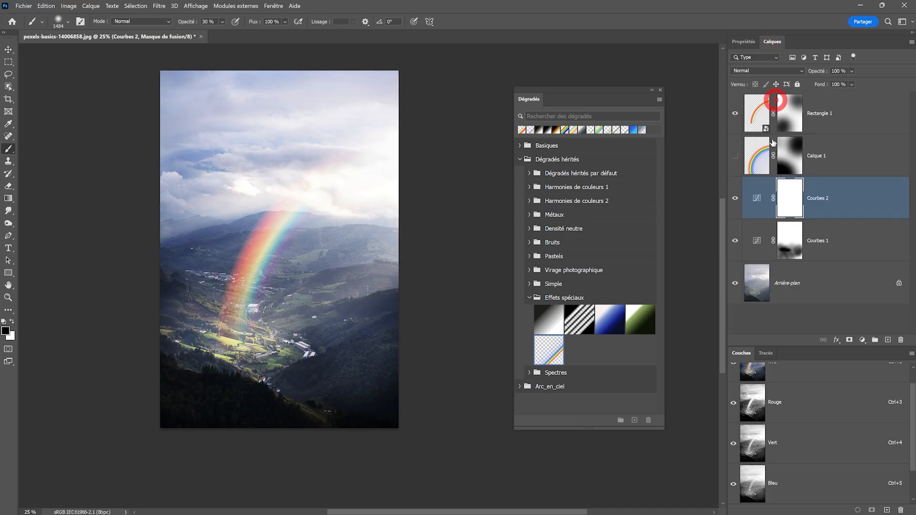
click(794, 199)
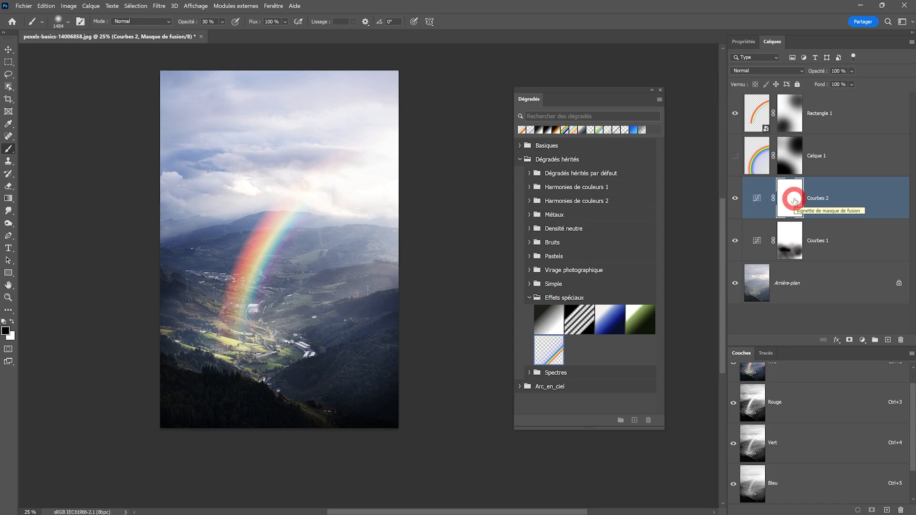
key(ctrl+i)
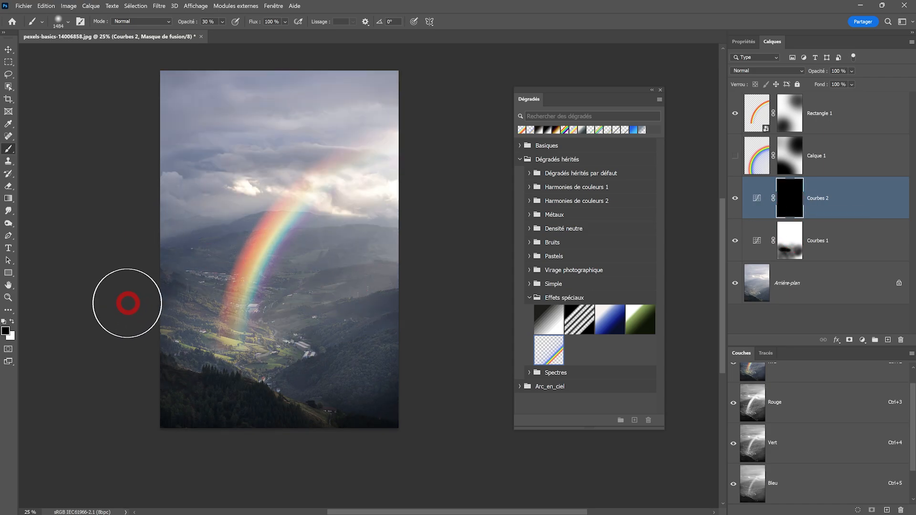
click(12, 322)
mouse_move(218, 336)
mouse_down()
mouse_move(188, 333)
mouse_move(270, 329)
mouse_move(250, 343)
mouse_move(243, 325)
mouse_move(259, 321)
mouse_move(287, 340)
mouse_move(277, 344)
mouse_up()
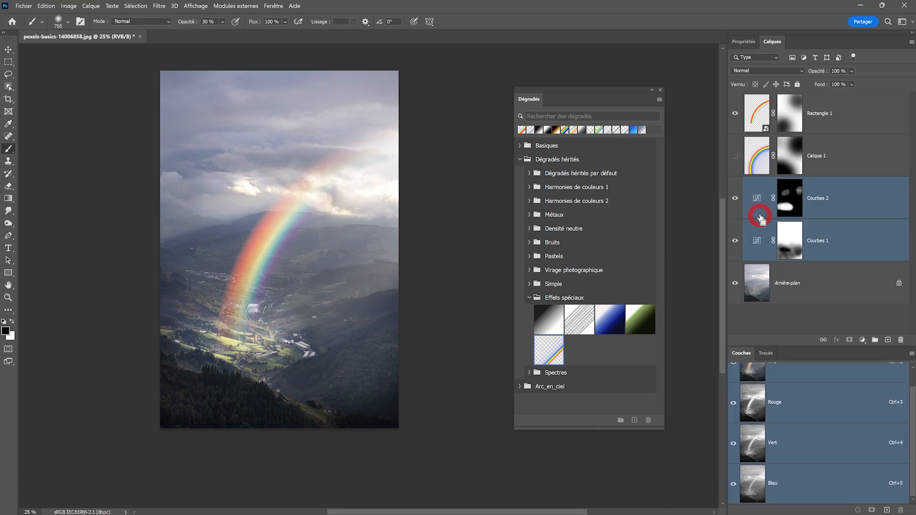
- Group the Courbes 1 and Courbes 2 layers and toggle the group's visibility to compare the photo before and after
key(ctrl+g)
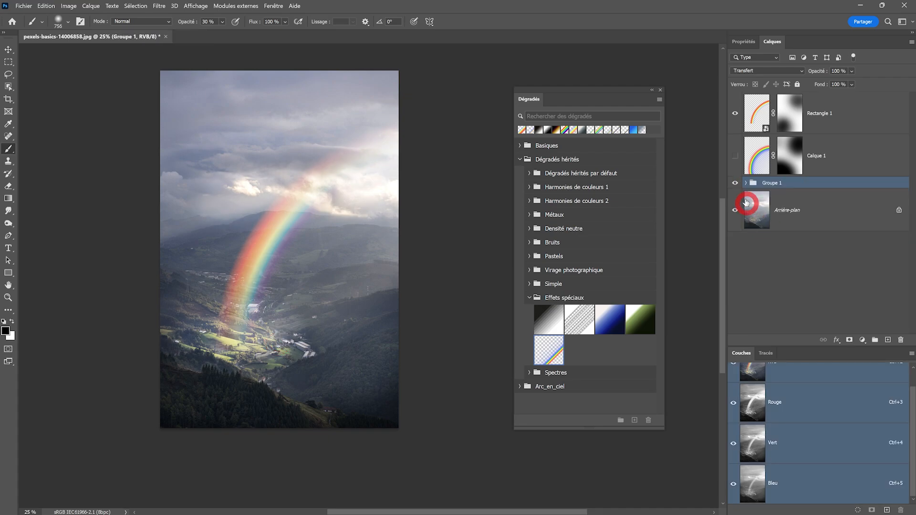
click(734, 184)
click(735, 184)
click(735, 184)
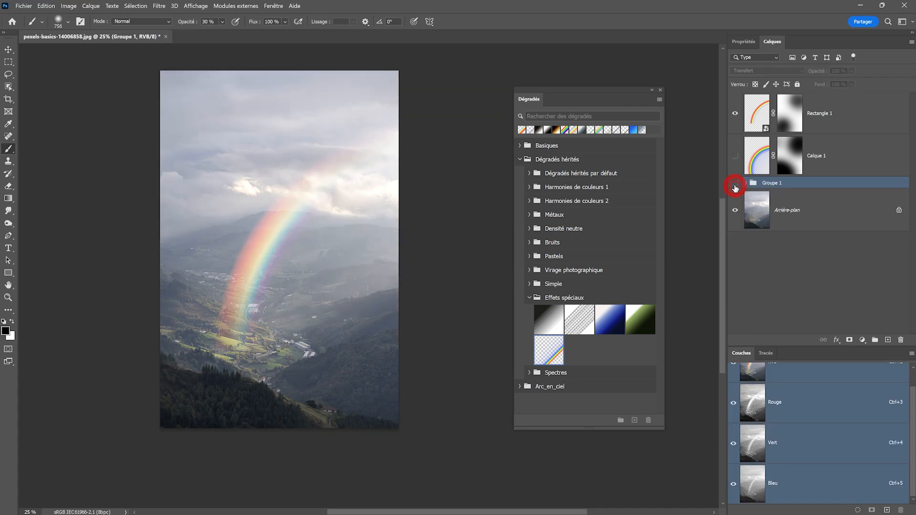
click(735, 184)
click(735, 184)
click(735, 185)
click(735, 185)
click(735, 185)
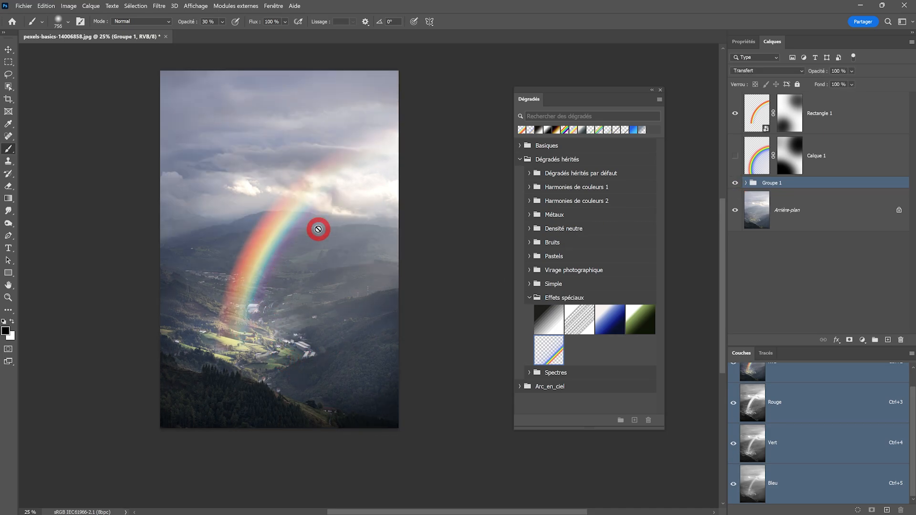
- Add a third Curves adjustment above Courbes 2 inside Groupe 1 and darken the midtones with a point at input 135, output 65
click(746, 183)
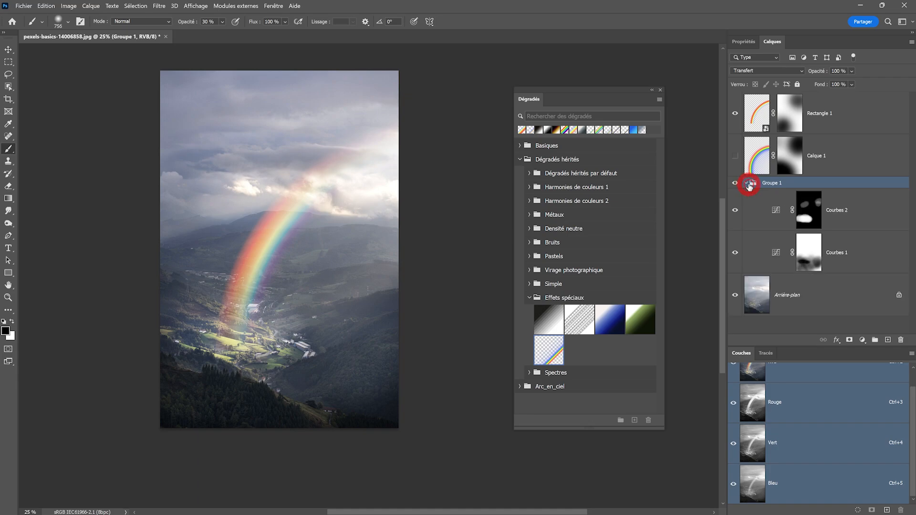
click(853, 208)
click(861, 338)
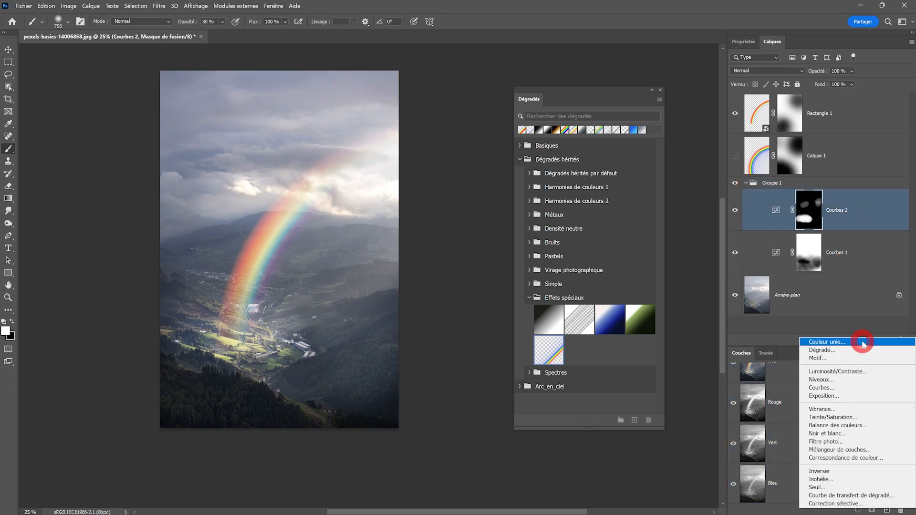
click(843, 383)
drag(854, 133, 833, 187)
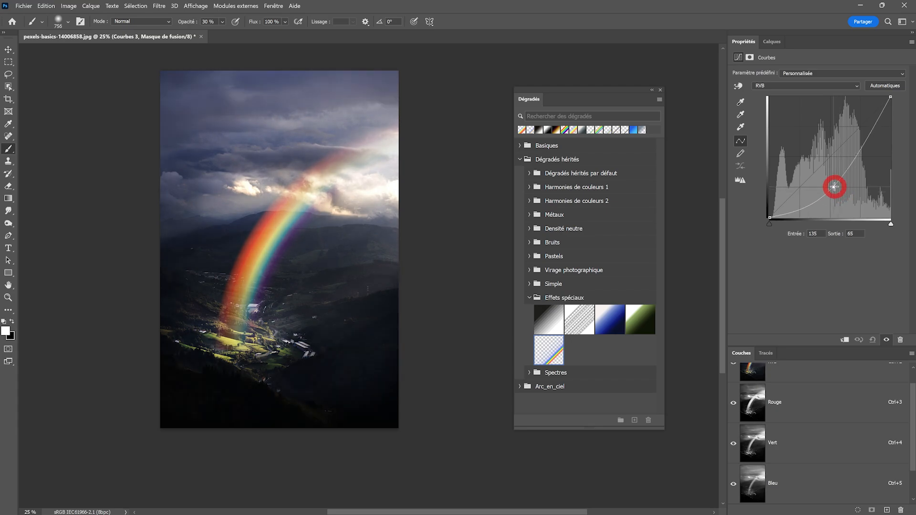
- Choose the Gradient tool with the first Basiques preset, running from white to black, for the Courbes 3 mask
click(773, 42)
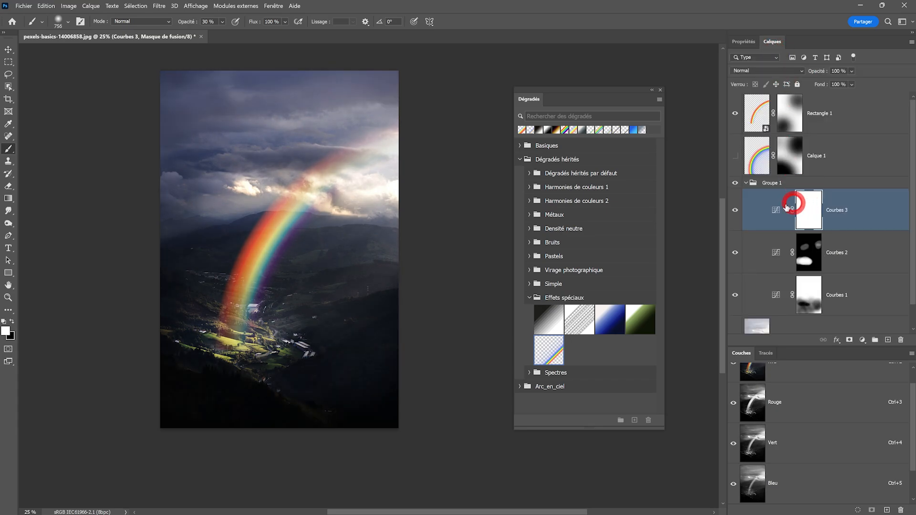
click(9, 200)
click(90, 22)
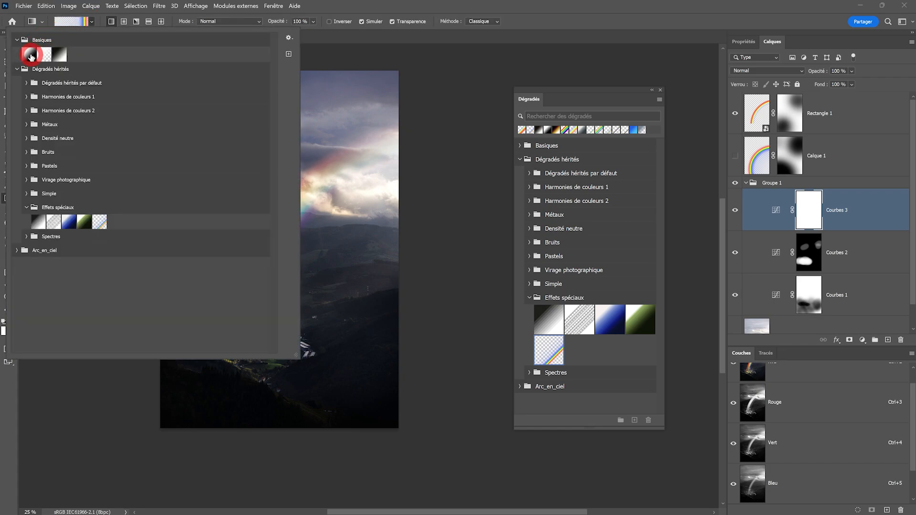
click(30, 57)
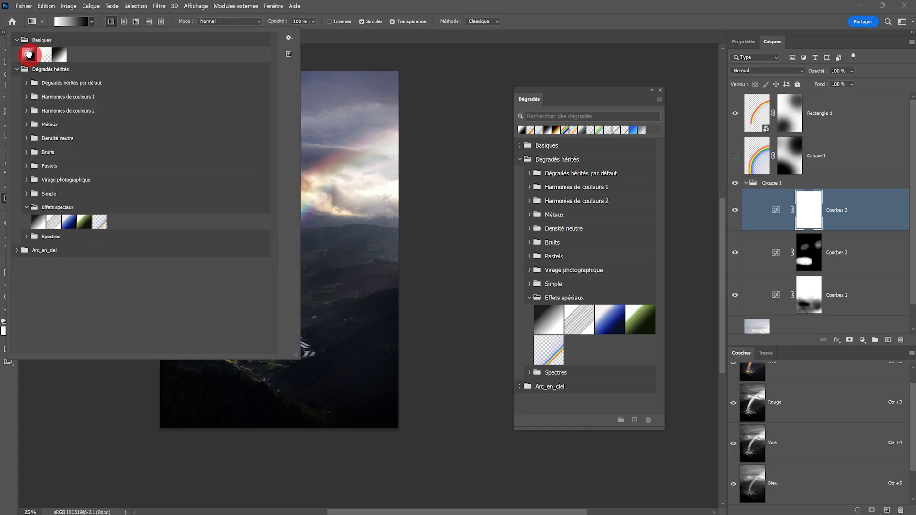
click(70, 19)
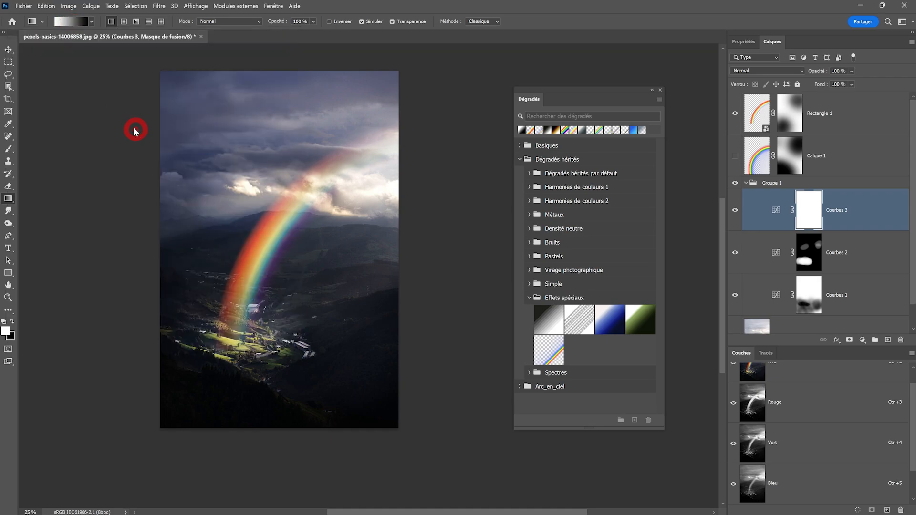
double_click(534, 323)
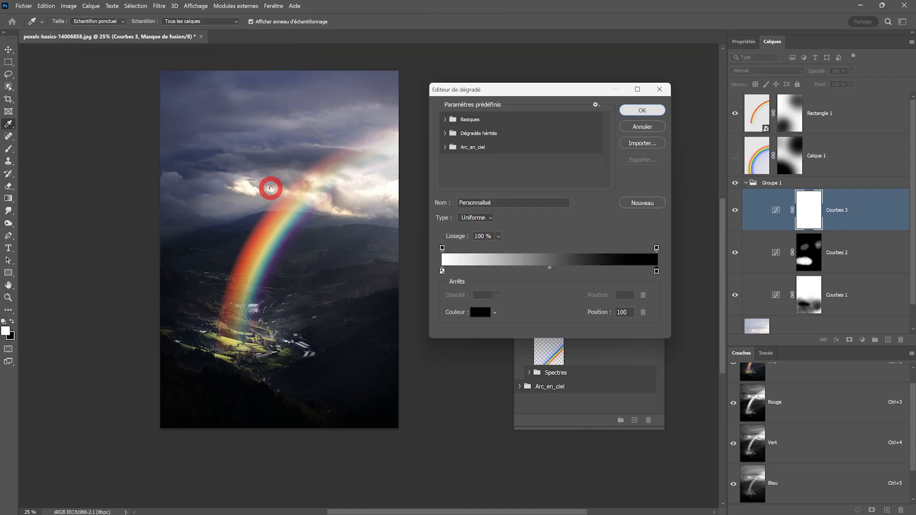
key(Return)
- Draw a vertical white-to-black gradient on the Courbes 3 mask, redrawing it until the darkening fades from the clouds down to the valley
drag(265, 176, 261, 372)
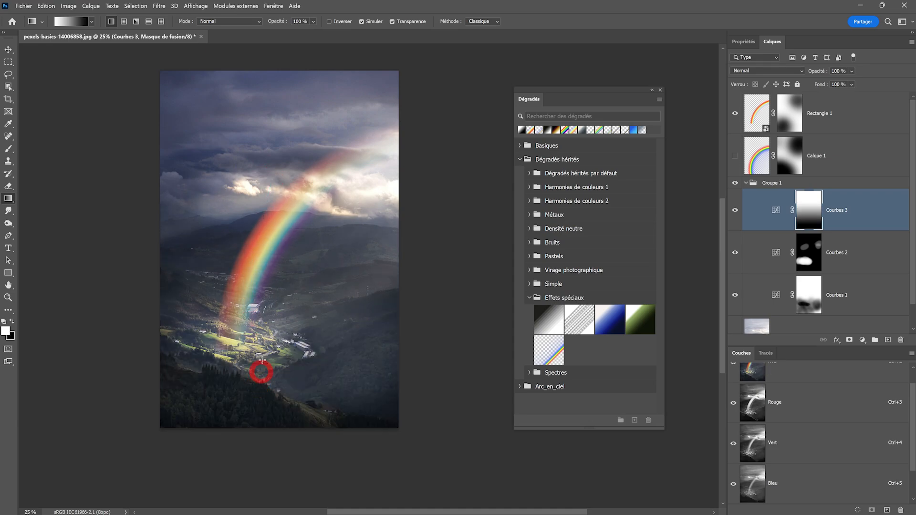
drag(278, 141, 281, 295)
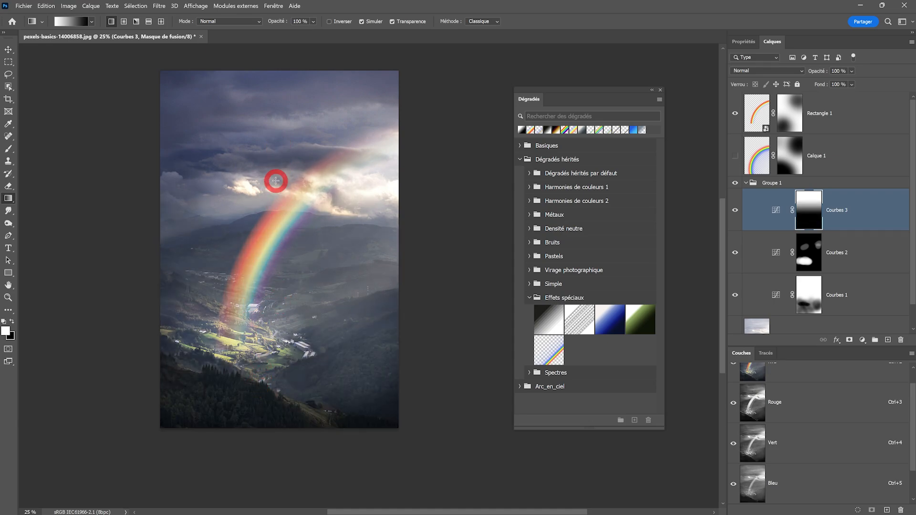
drag(276, 180, 280, 377)
drag(288, 139, 281, 232)
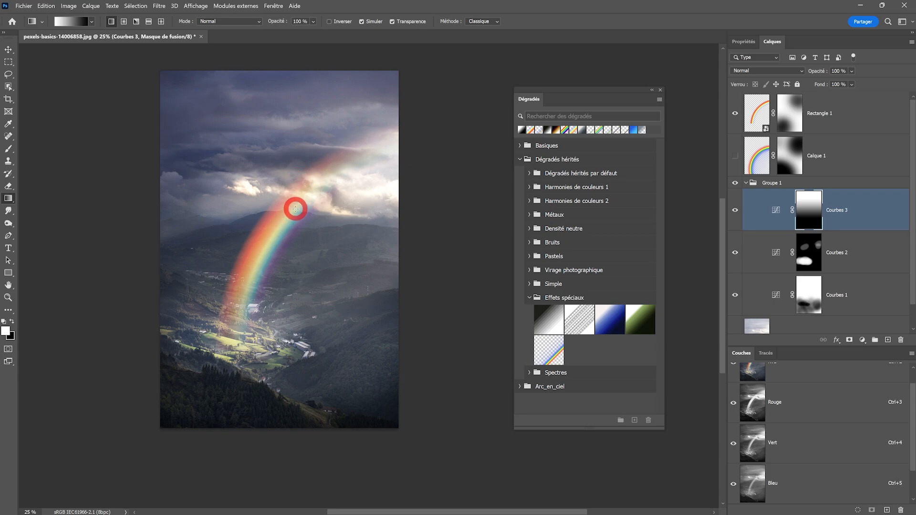
- Apply a 100 px Flou de profondeur de champ to the Rectangle 1 rainbow and slightly lower the layer's opacity
key(ctrl+plus)
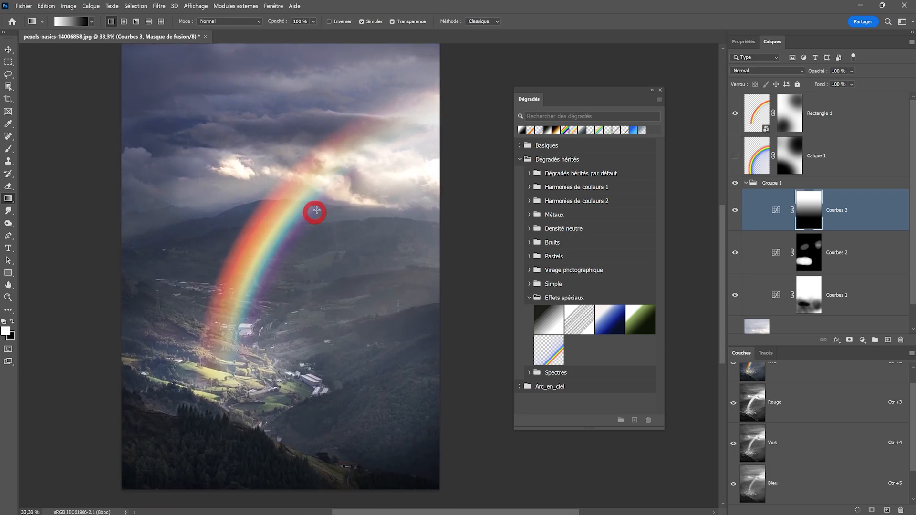
click(759, 112)
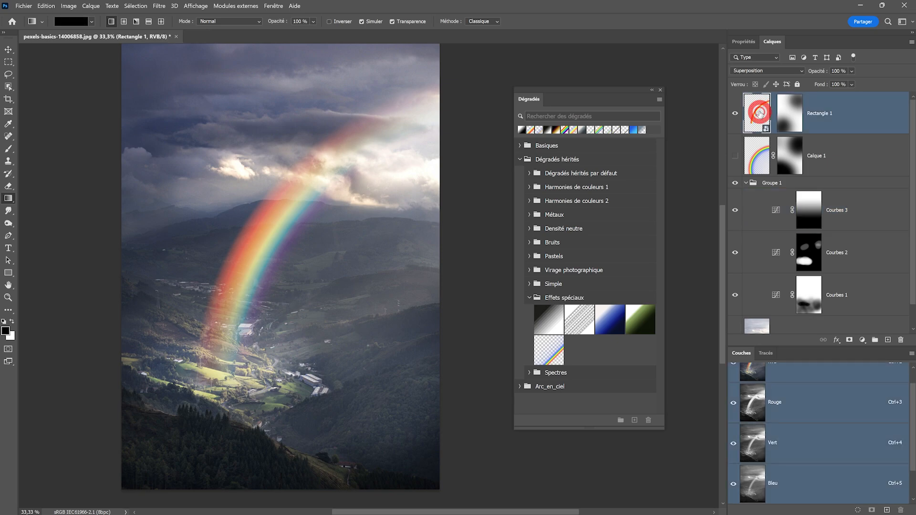
click(159, 6)
mouse_move(180, 182)
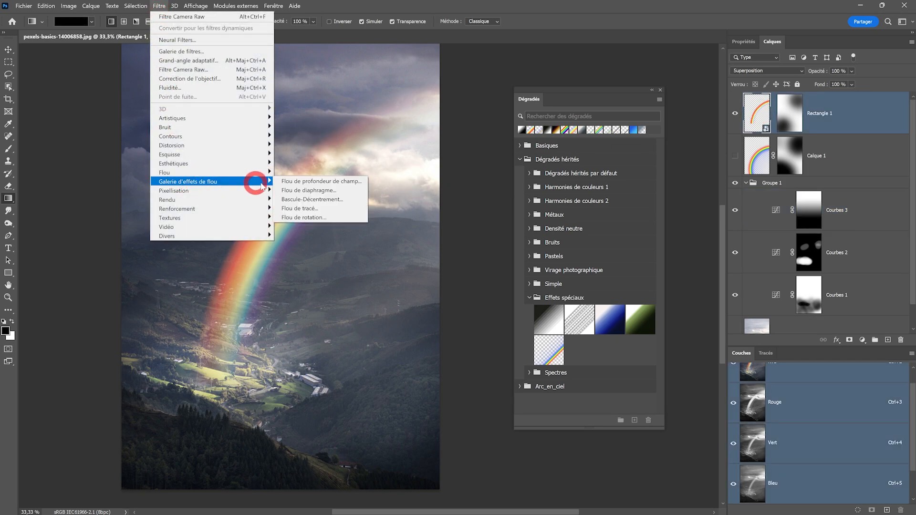
click(312, 181)
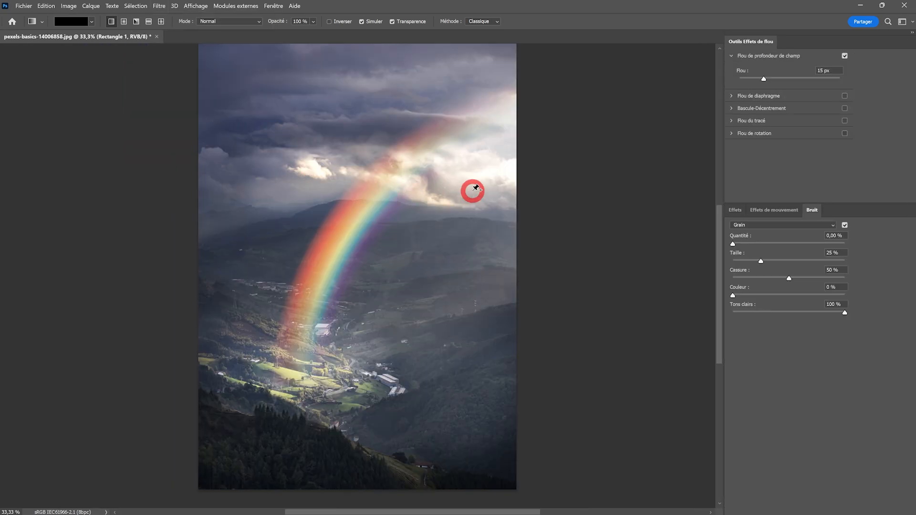
mouse_move(367, 255)
mouse_down()
mouse_move(349, 247)
mouse_move(358, 255)
mouse_up()
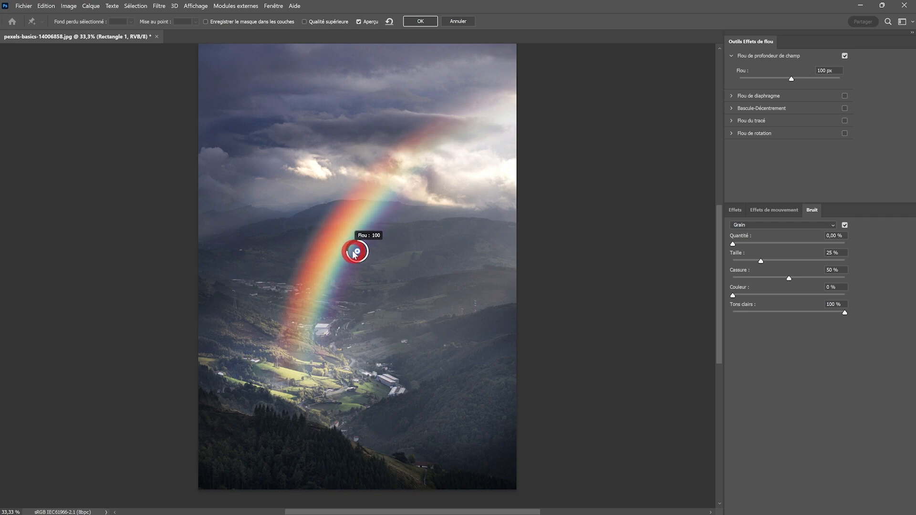
key(Return)
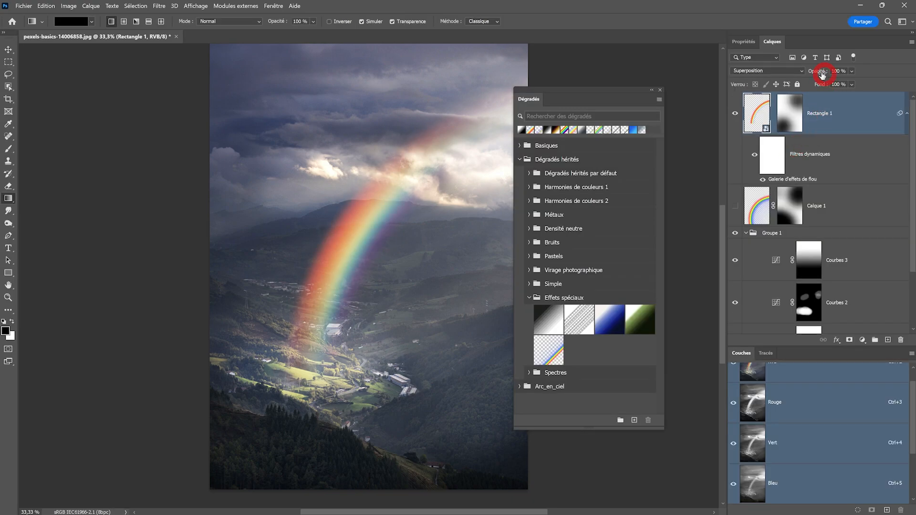
drag(816, 72, 806, 74)
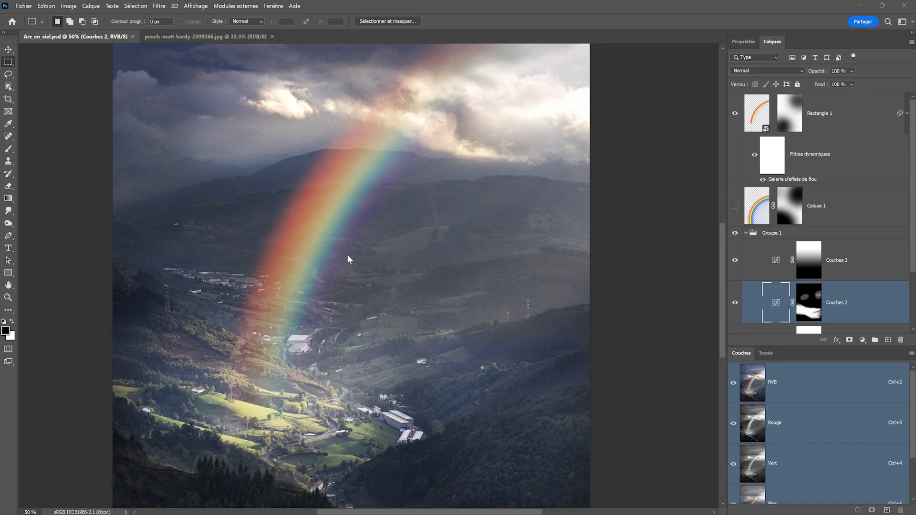
- Switch to the other open photo and examine its real rainbow up close as a reference
click(230, 37)
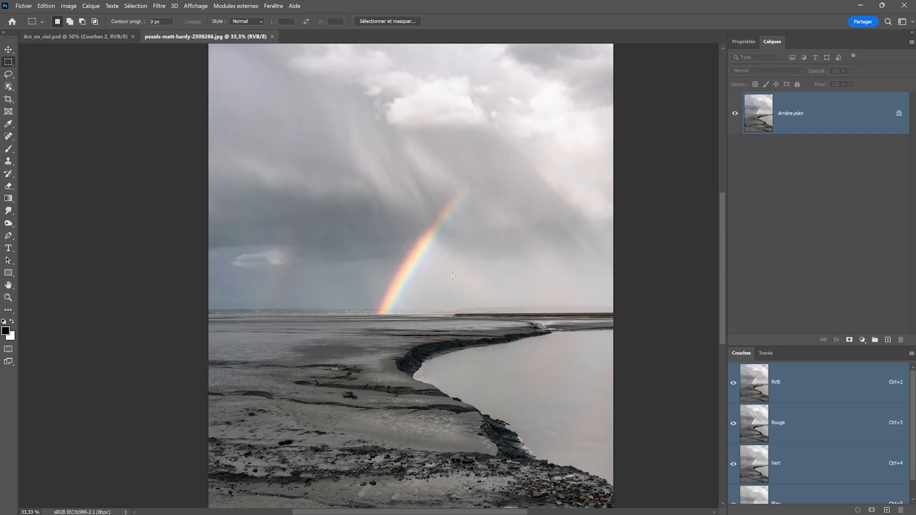
click(436, 263)
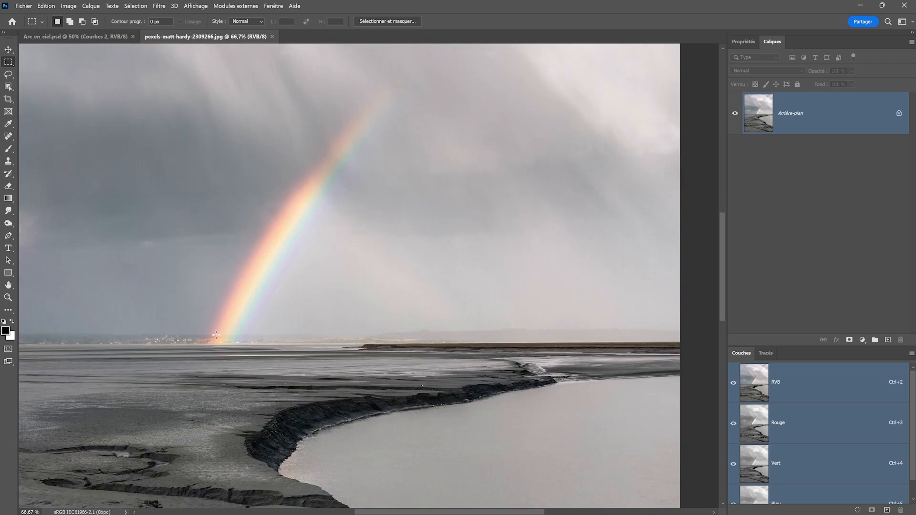